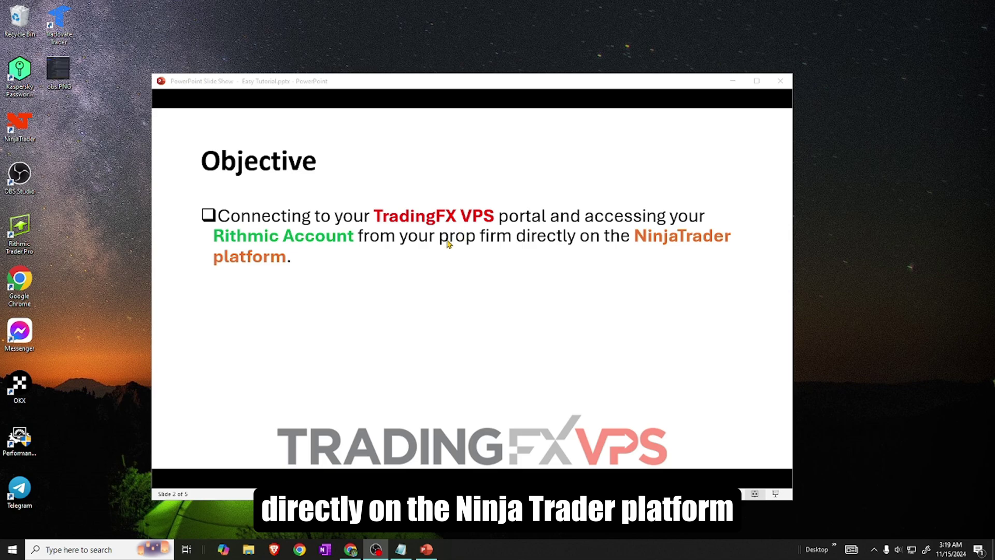
Step: Close the Objective slideshow in PowerPoint to reveal the TradingFXVPS page
left_click(780, 81)
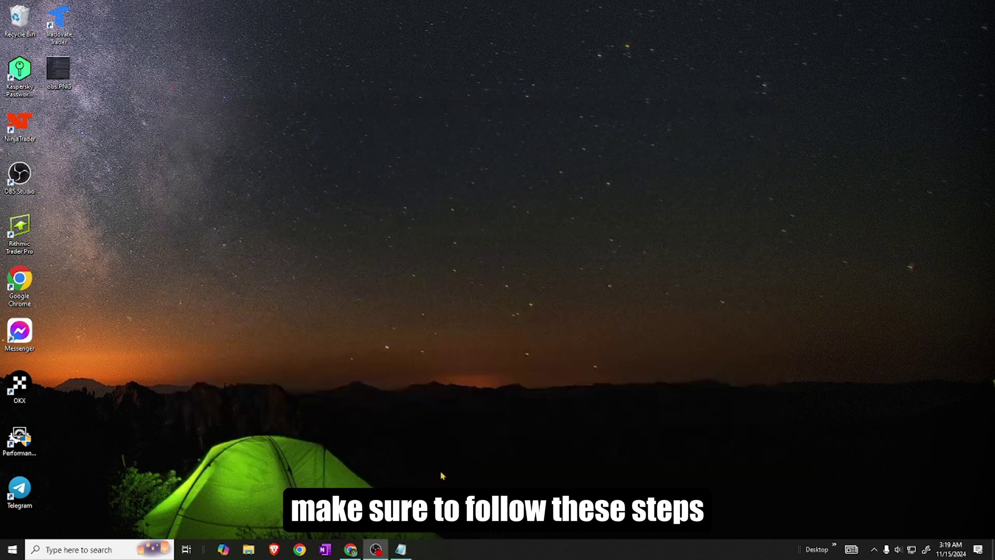
Step: Bring up the TradingFXVPS futures hosting page and scroll through its VPS plan cards
left_click(350, 549)
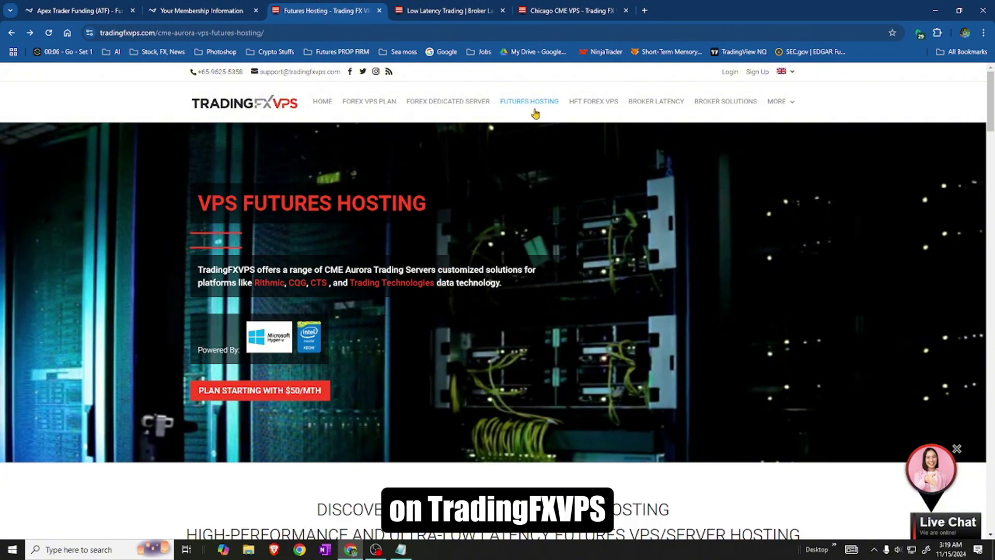
scroll(488, 397, "down", 7)
scroll(487, 397, "down", 2)
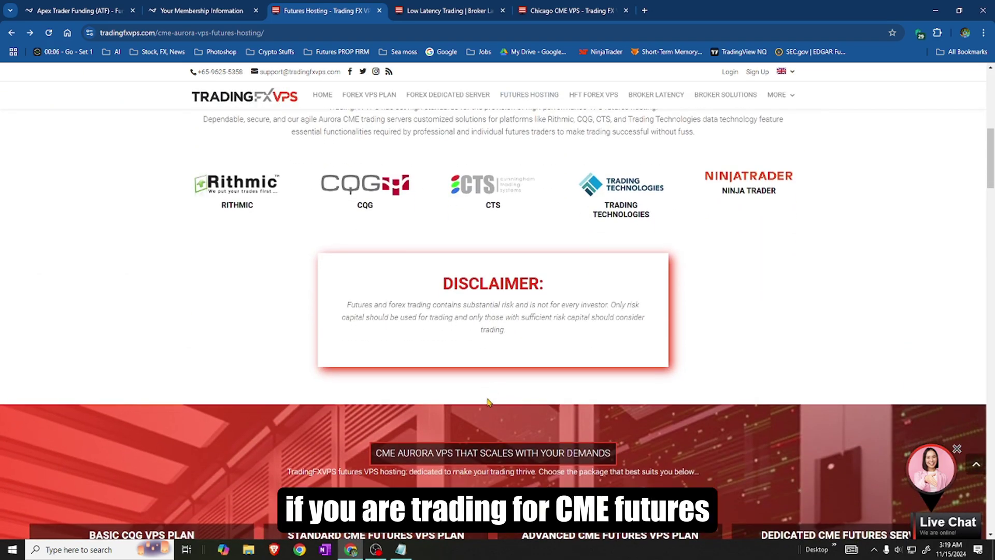
scroll(488, 402, "down", 6)
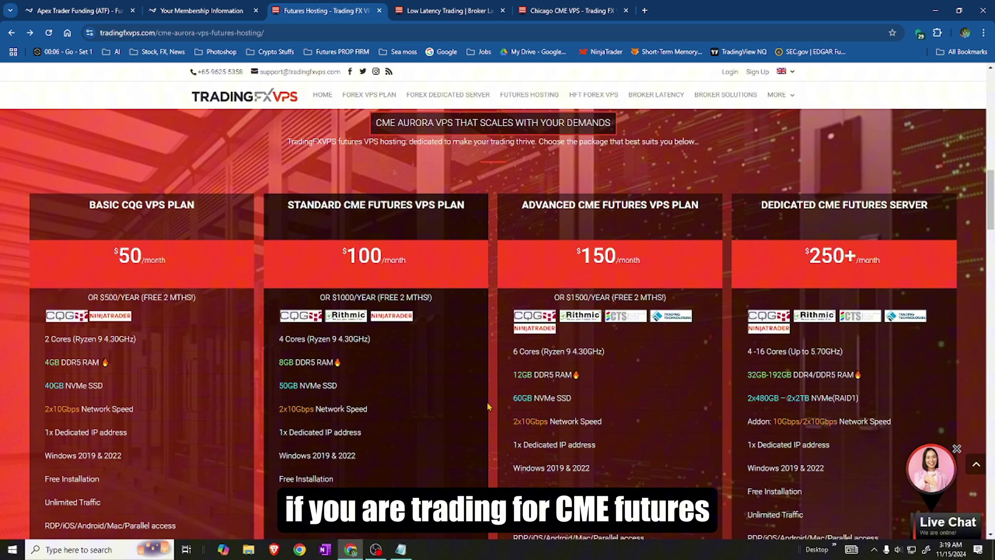
scroll(487, 407, "down", 1)
scroll(488, 407, "down", 1)
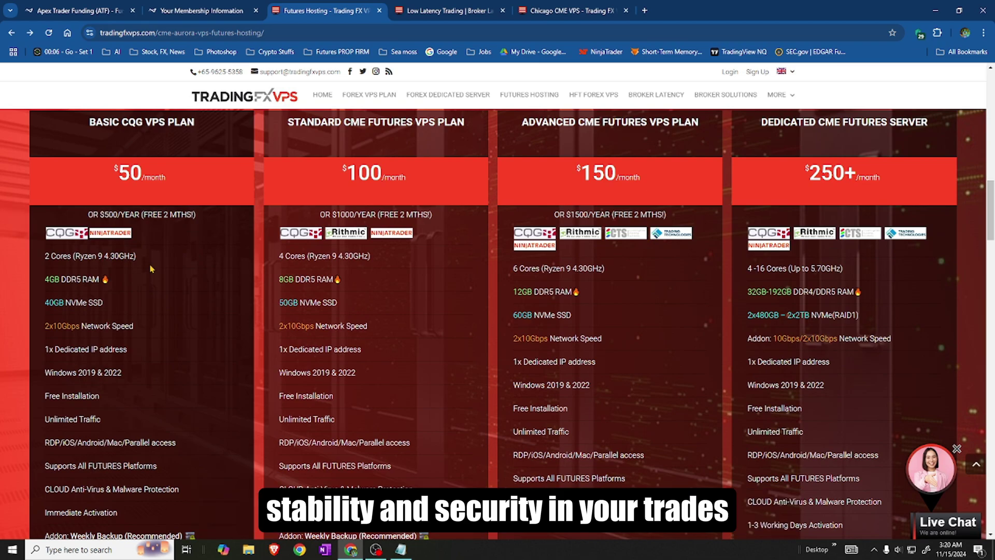
Step: Look over the Direct Connectivity to CME section of the page
mouse_move(392, 349)
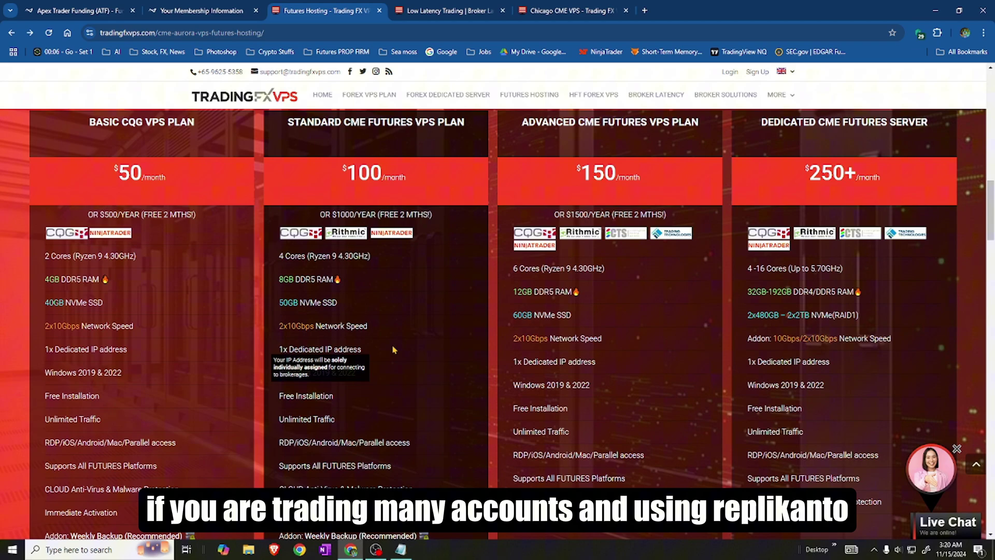
scroll(393, 350, "down", 1)
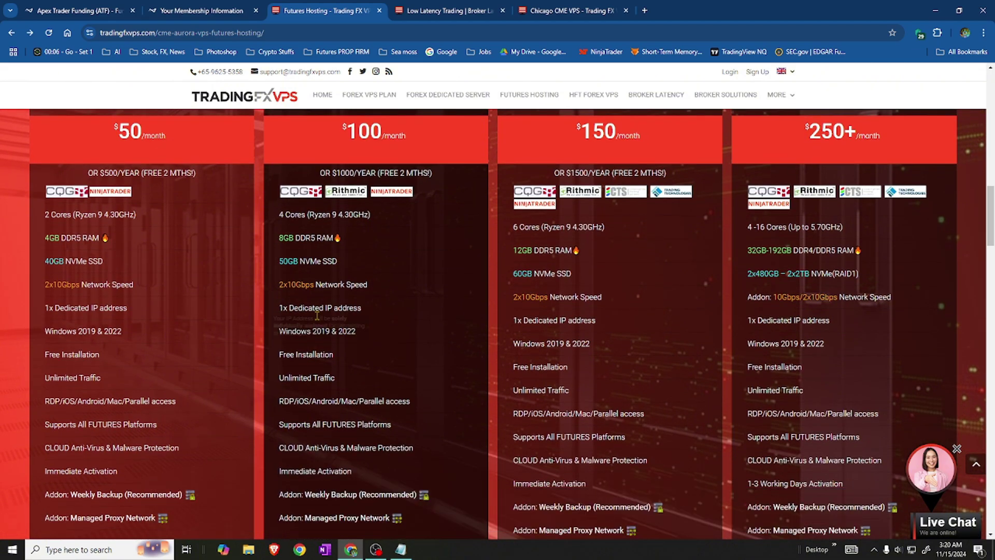
mouse_move(318, 319)
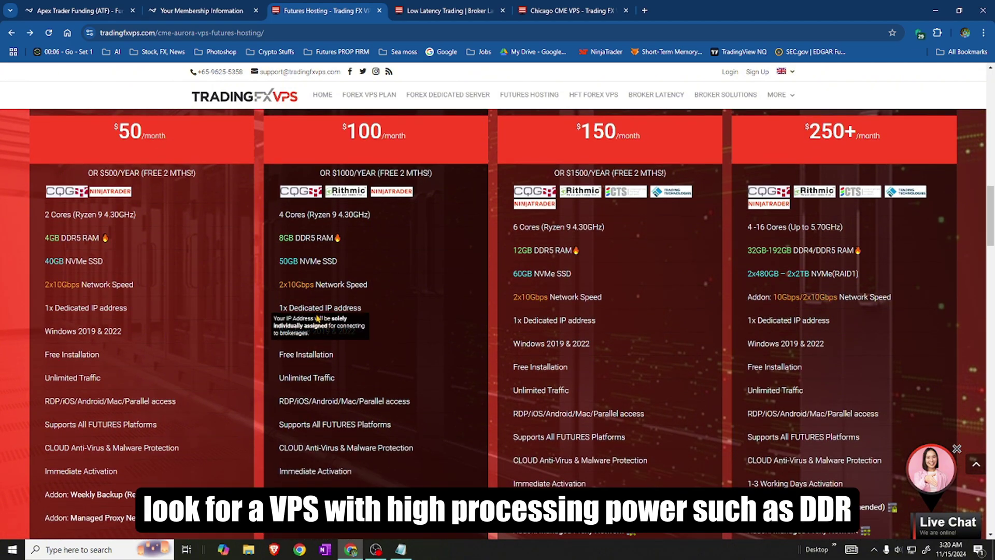
scroll(343, 337, "down", 2)
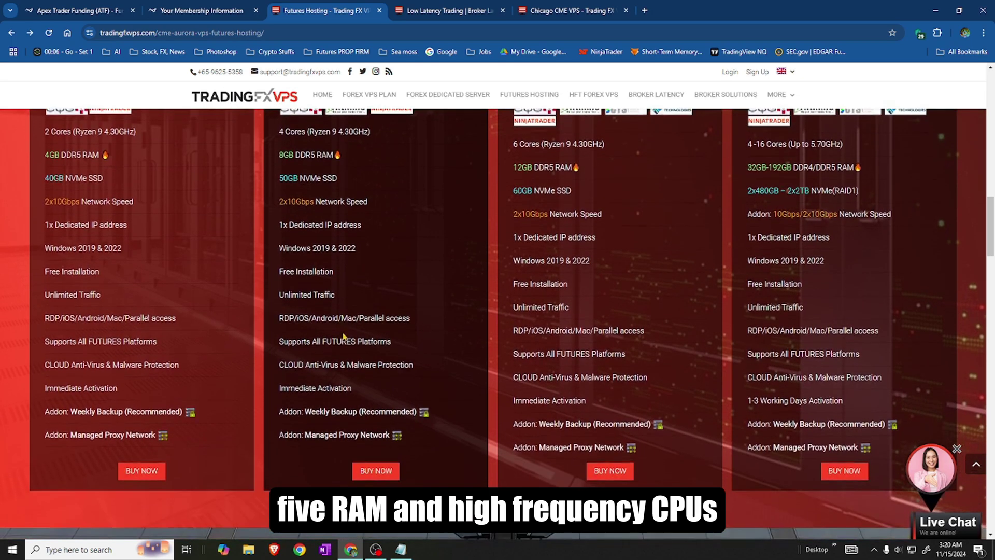
scroll(344, 329, "up", 1)
mouse_move(361, 332)
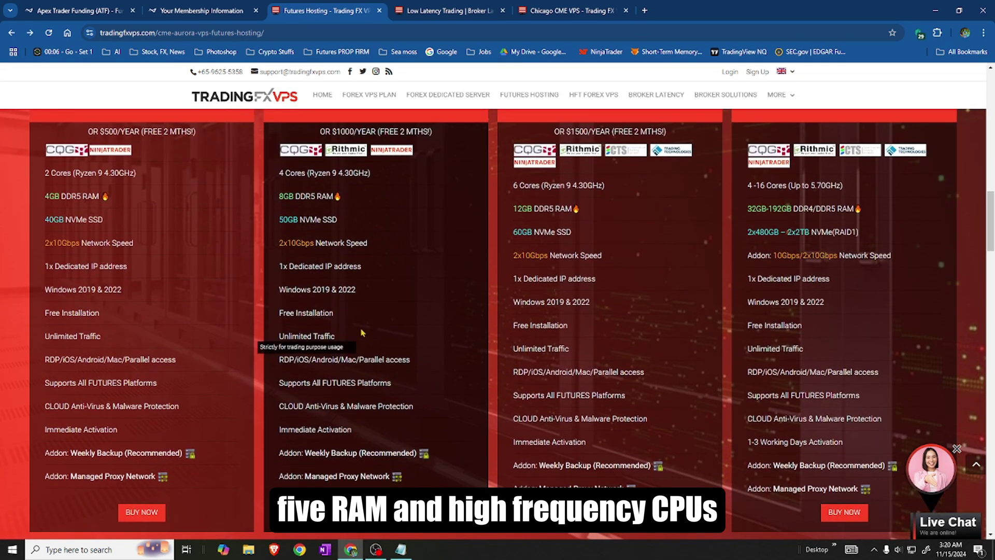
scroll(363, 334, "down", 8)
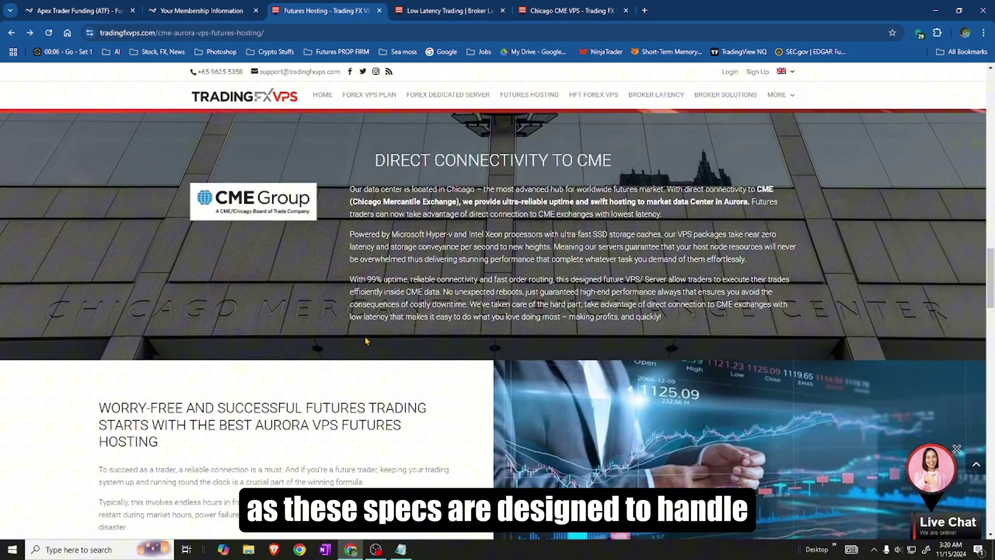
scroll(414, 249, "up", 1)
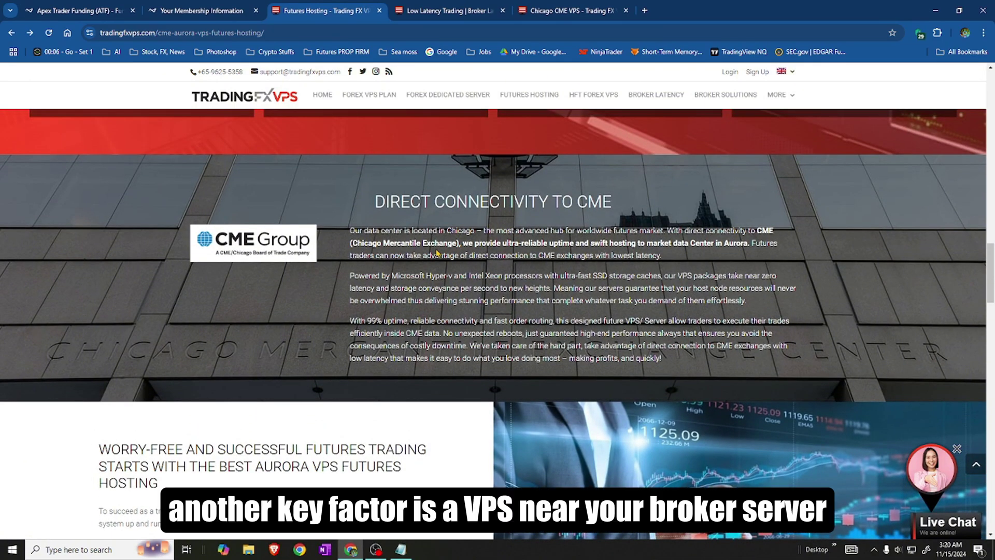
scroll(438, 254, "down", 2)
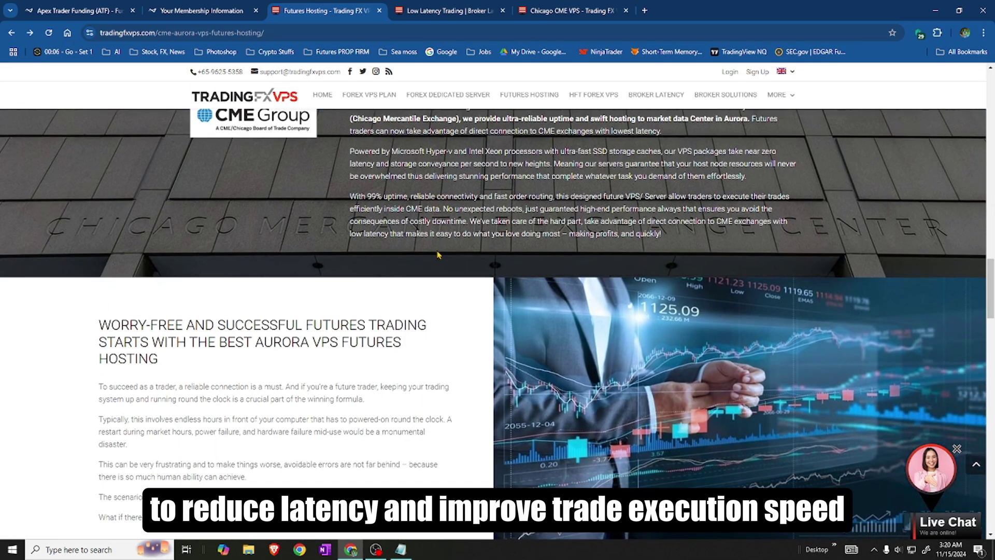
scroll(438, 254, "up", 2)
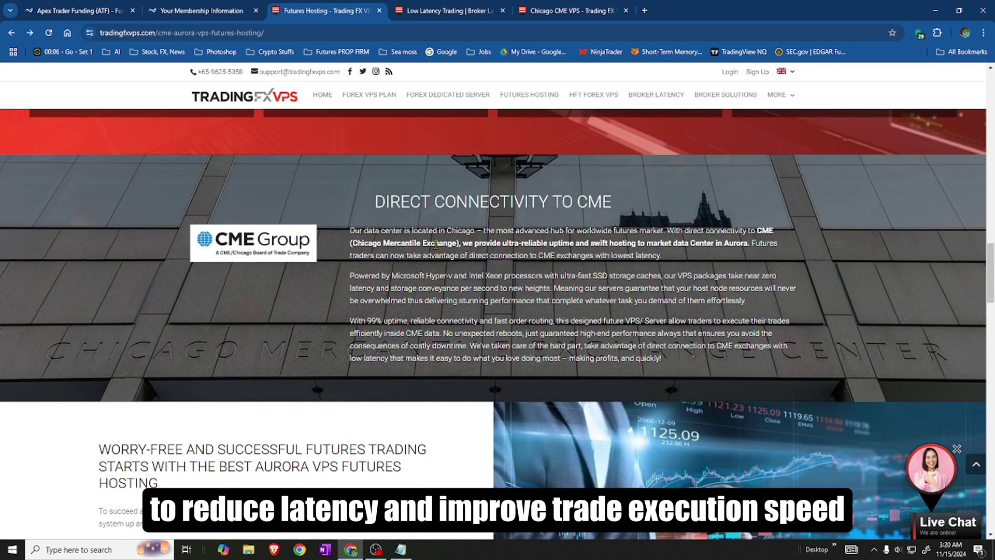
Step: Launch Remote Desktop Connection from Windows search and connect to the VPS
left_click(125, 544)
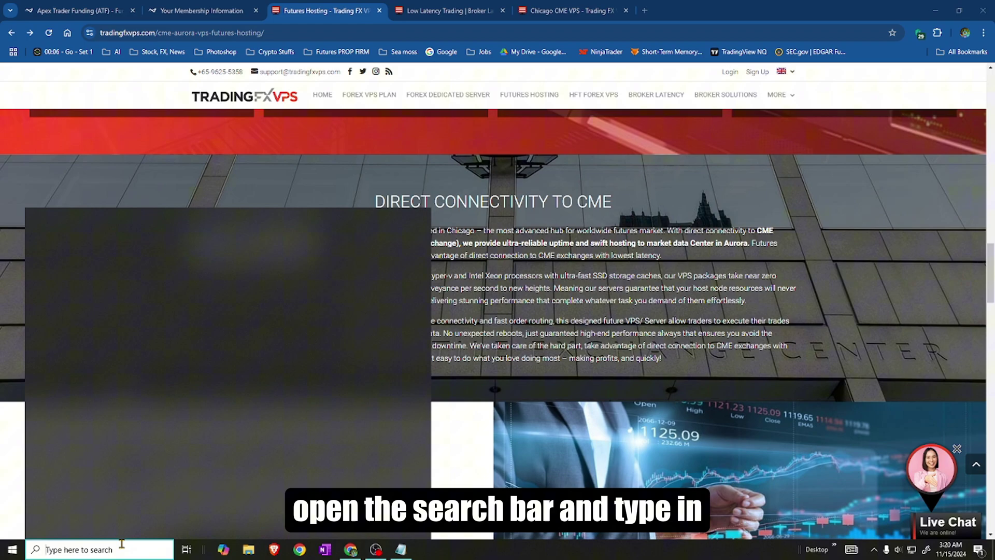
type("remote desktop")
key("Return")
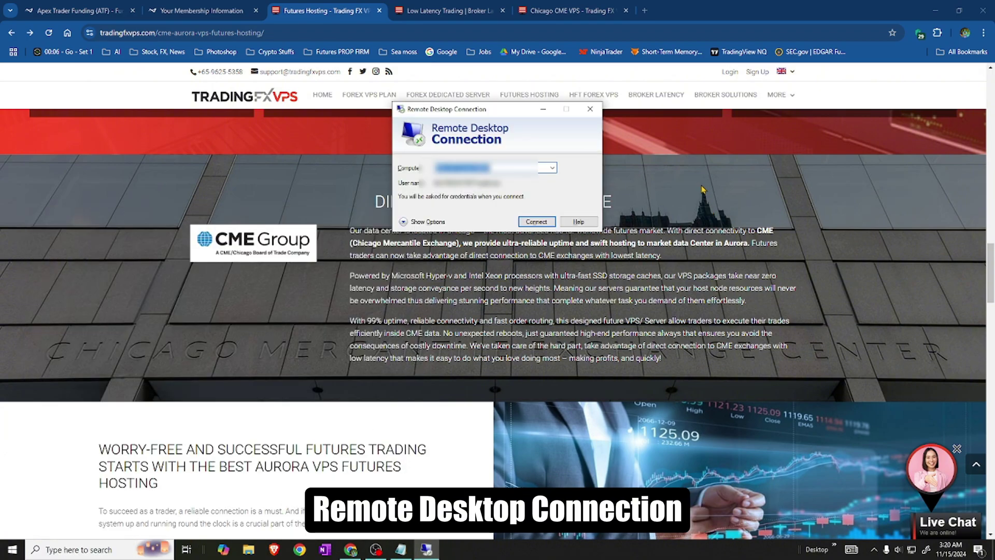
left_click(537, 222)
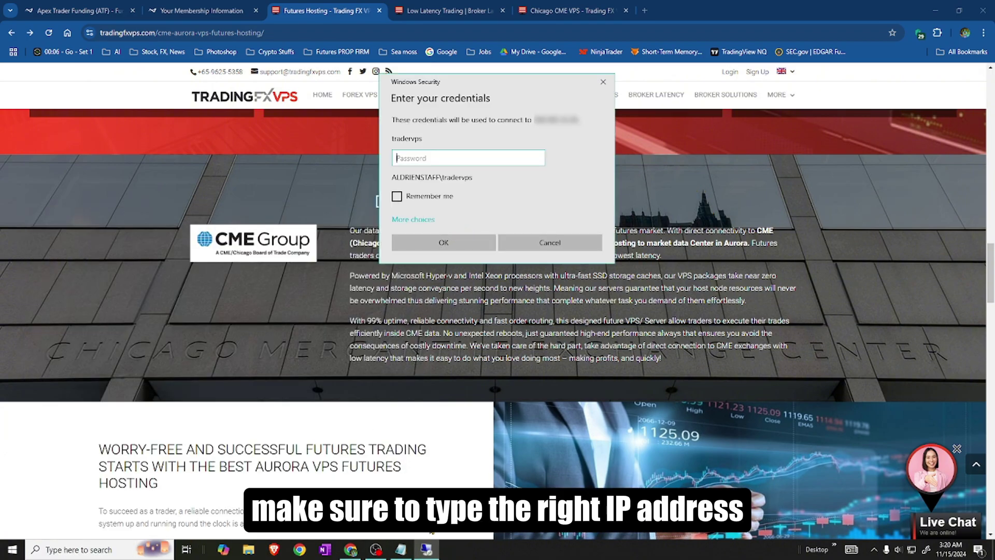
Step: Enter the VPS account password in Windows Security to open the remote session
left_click(431, 159)
type("********")
left_click(444, 242)
left_click(936, 10)
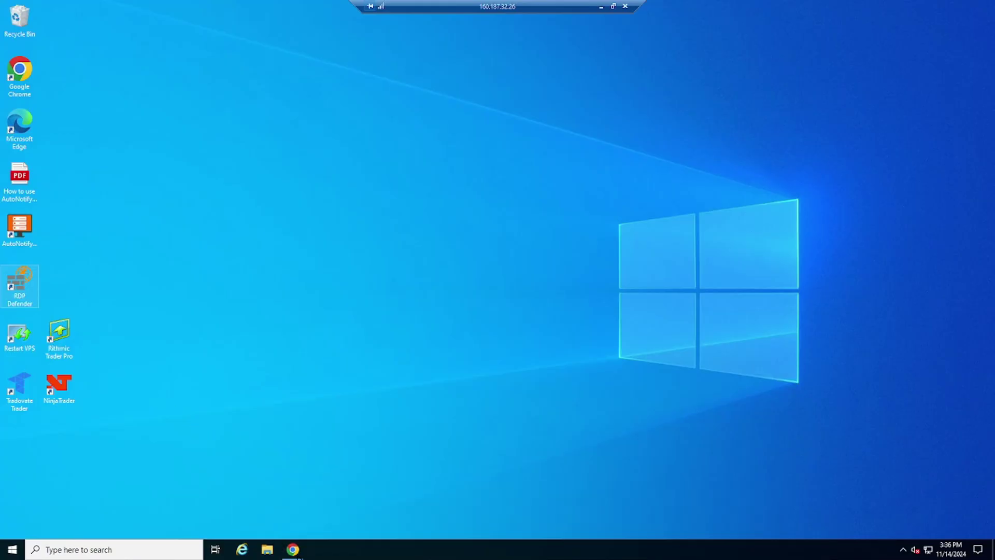
Step: On the VPS, download R | Trader Pro from Rithmic's Desktop and Laptop App page
left_click(294, 551)
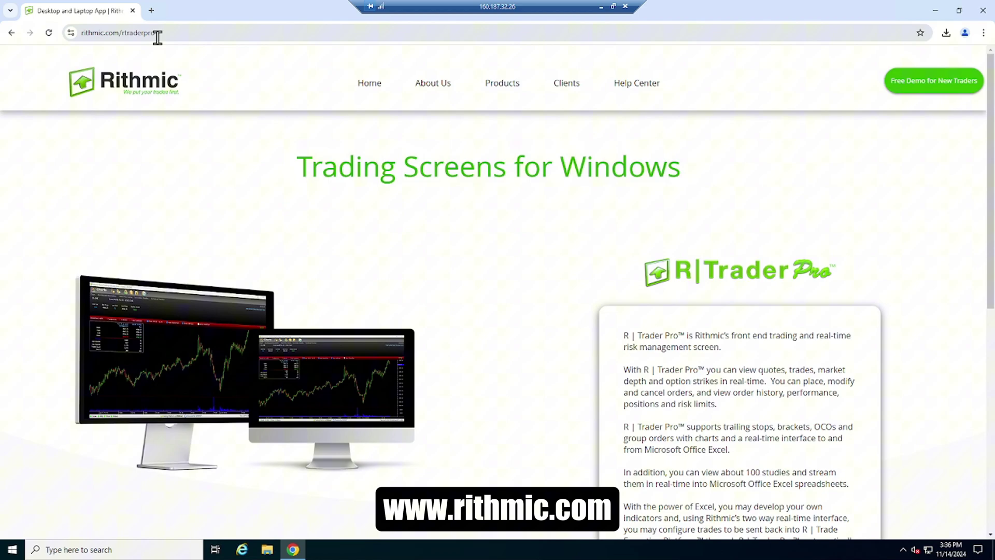
mouse_move(501, 92)
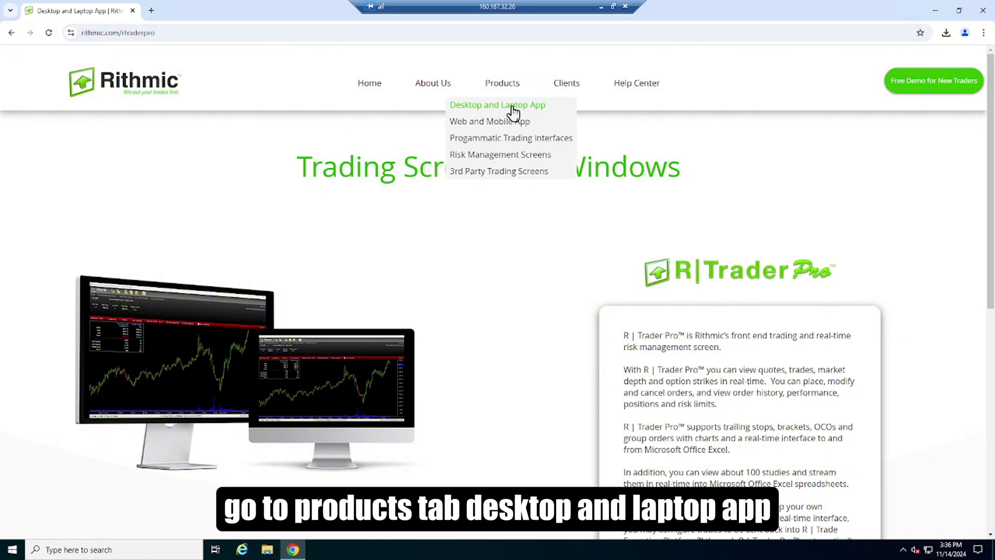
left_click(512, 107)
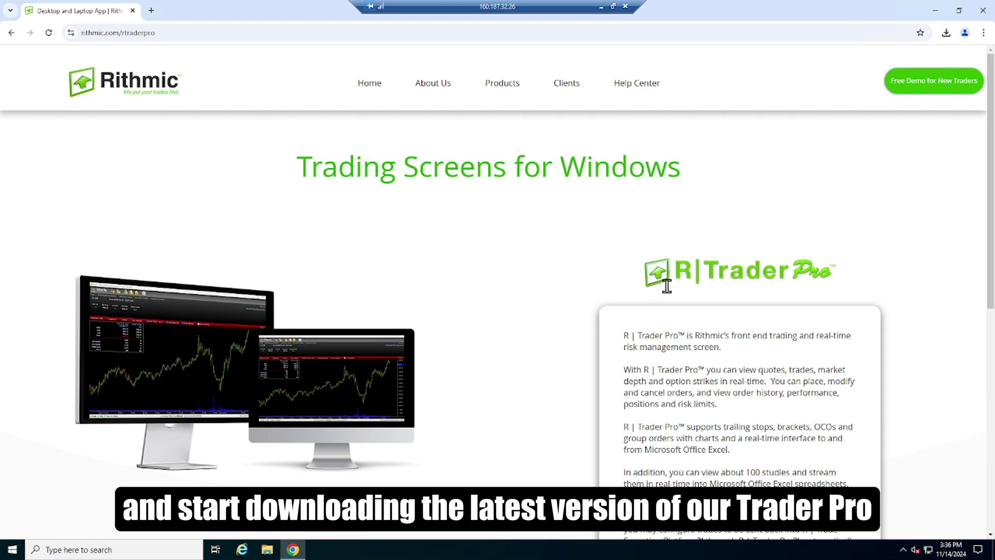
scroll(793, 456, "down", 3)
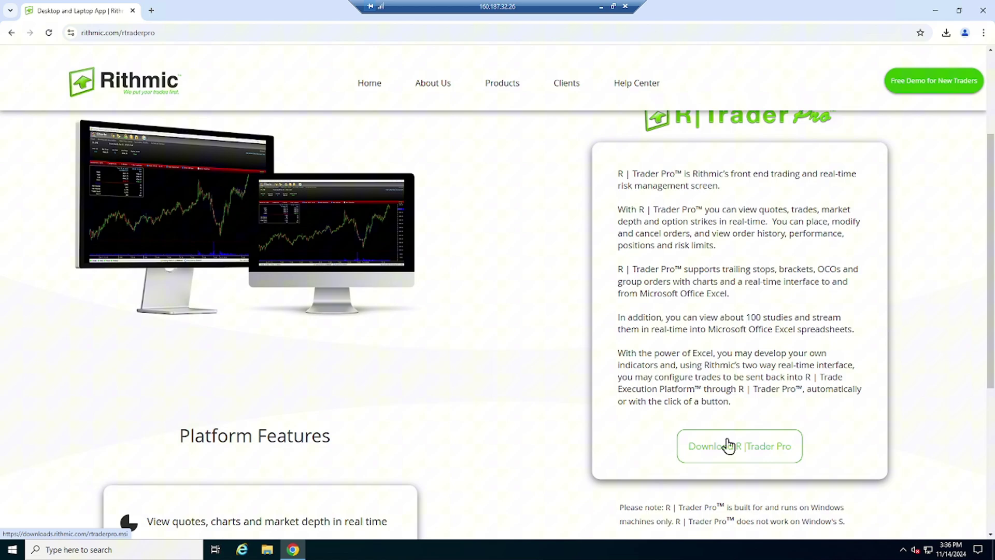
left_click(729, 445)
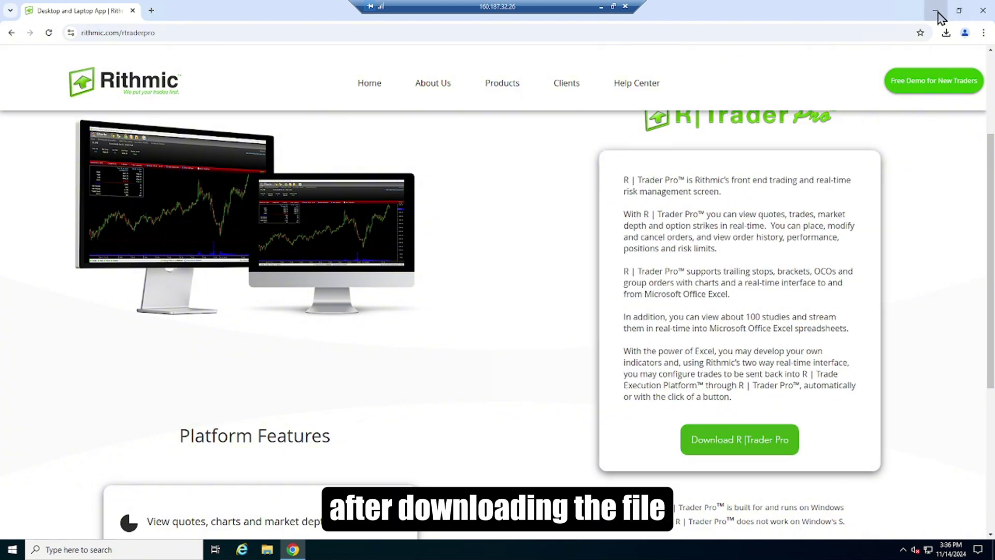
left_click(937, 11)
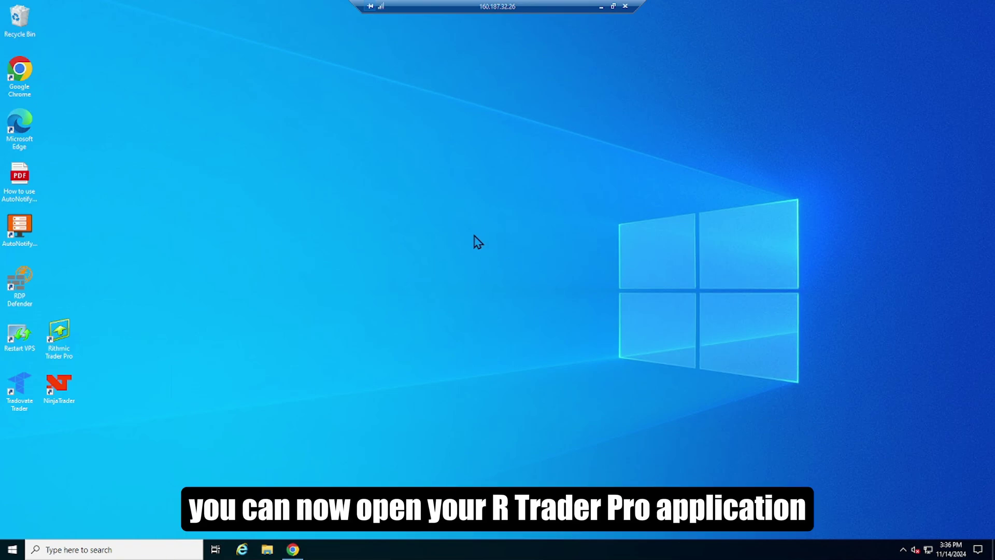
Step: Launch R Trader Pro on the VPS, then minimize the remote session to reach the Apex page
double_click(62, 338)
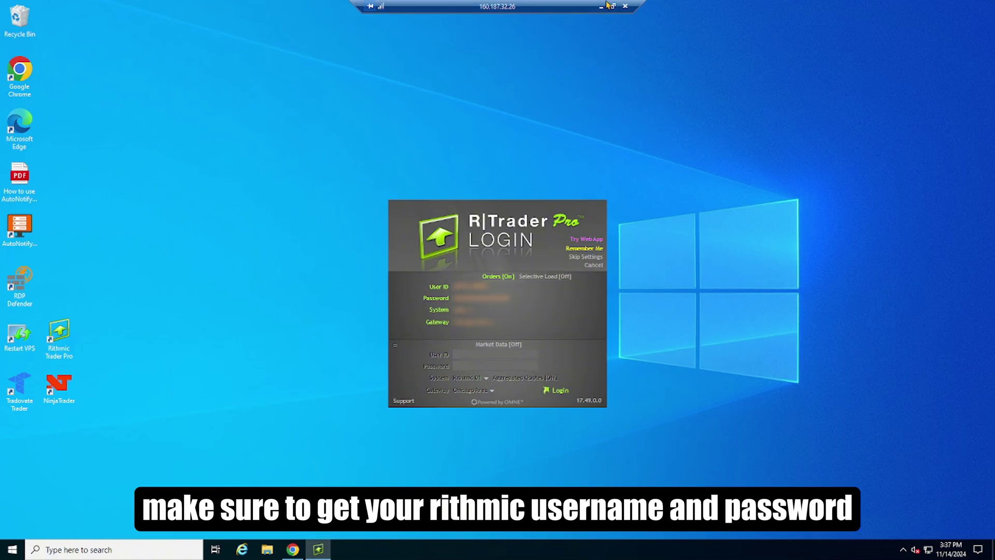
left_click(300, 555)
left_click(300, 555)
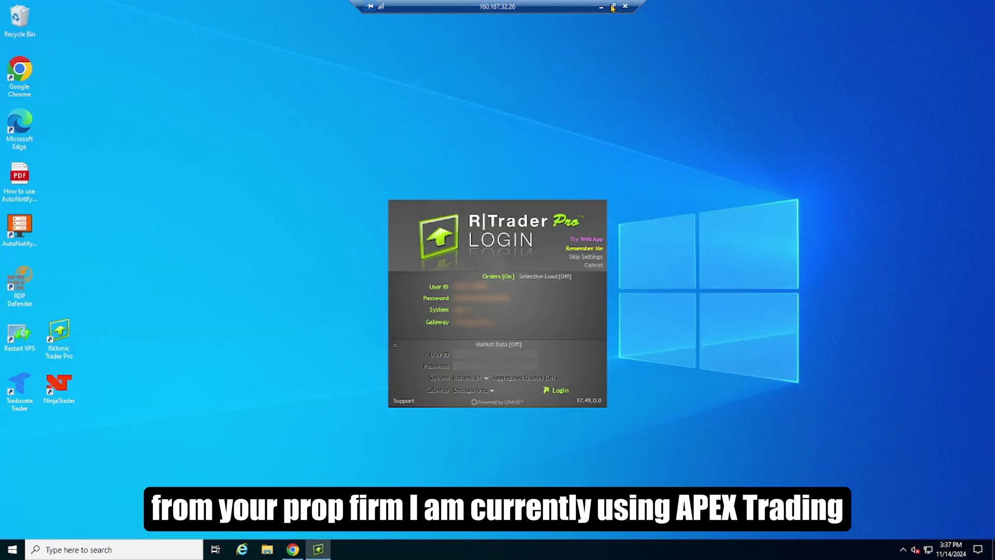
left_click(601, 7)
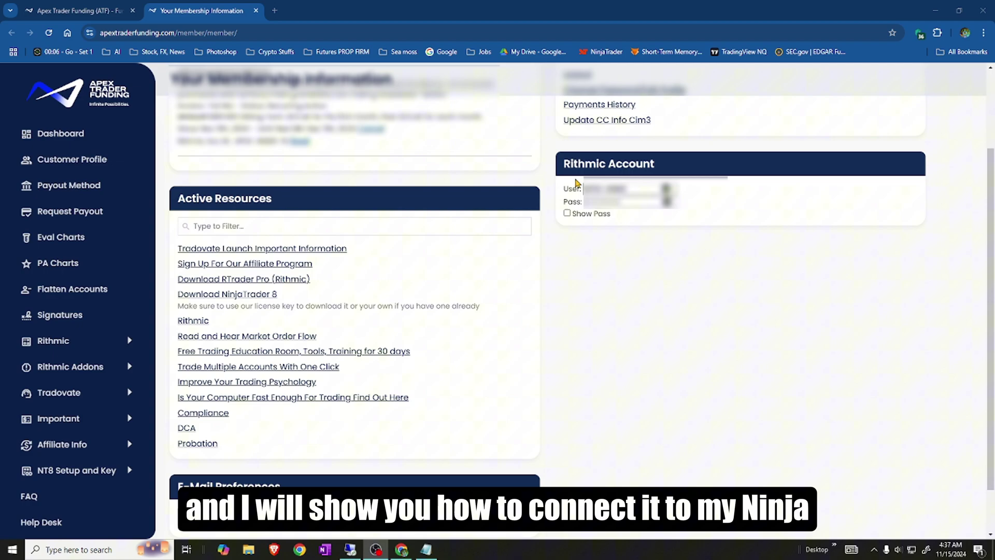
Step: Check the Rithmic account box on the Apex membership page, then return to R|Trader Pro login
scroll(582, 201, "down", 2)
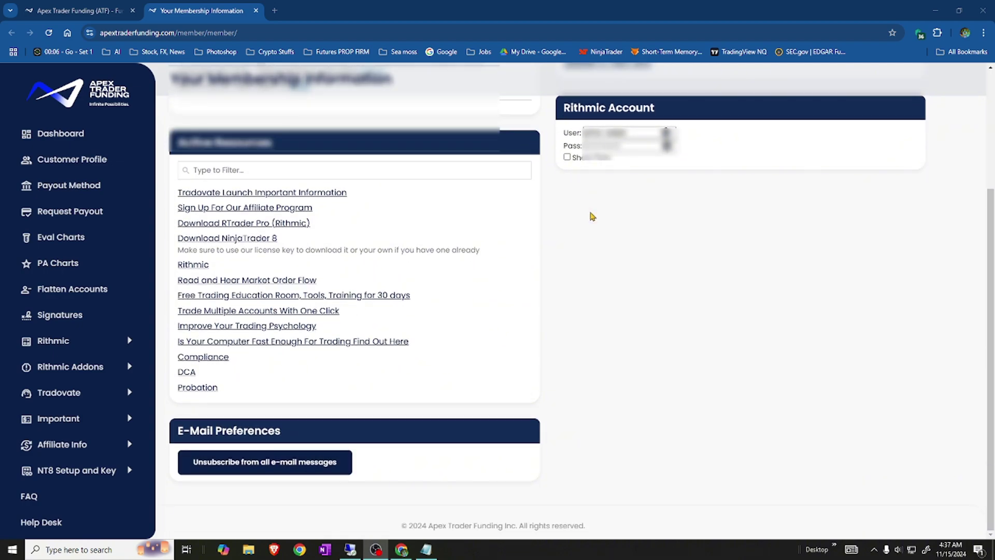
scroll(591, 215, "up", 3)
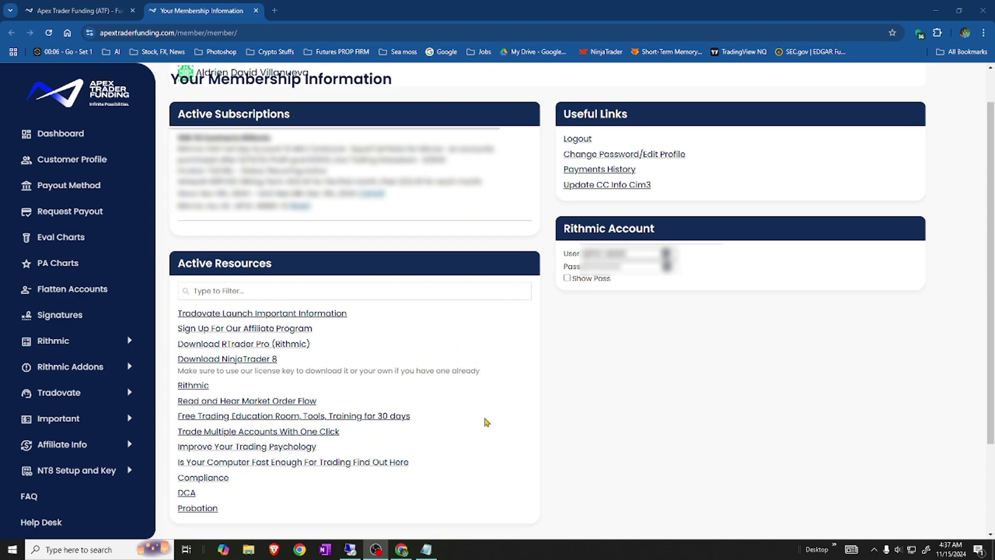
left_click(350, 549)
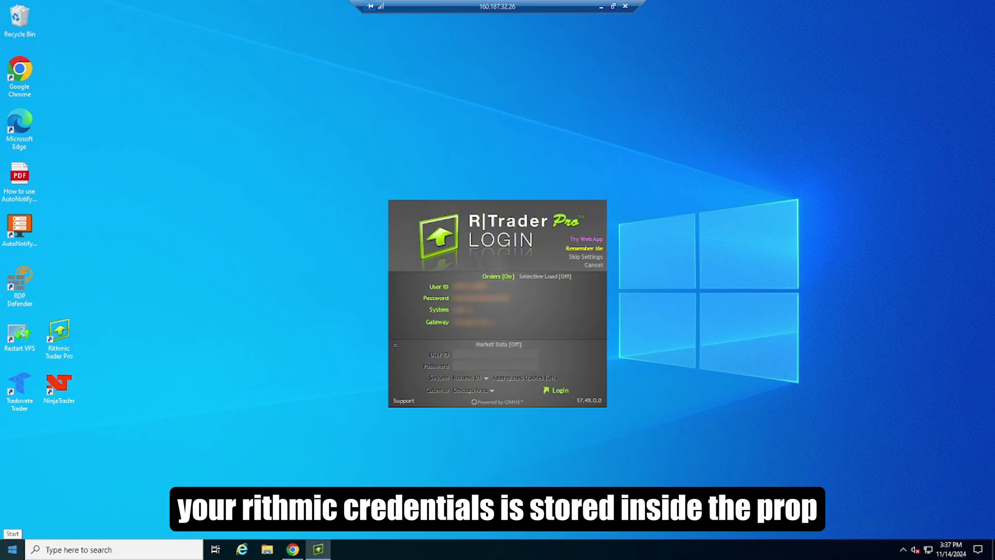
Step: Paste the Rithmic password and leave Market Data set to Off
left_click(519, 300)
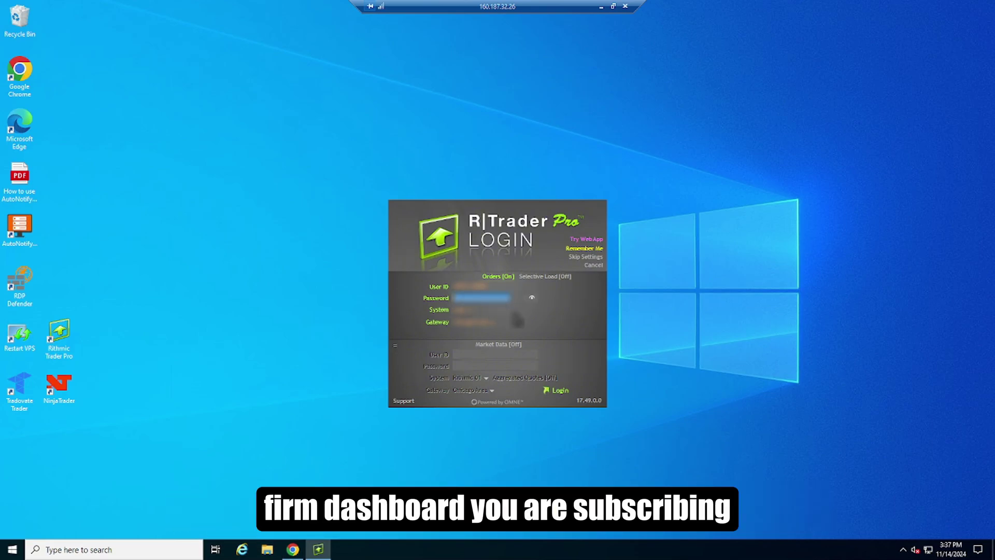
key("ctrl+v")
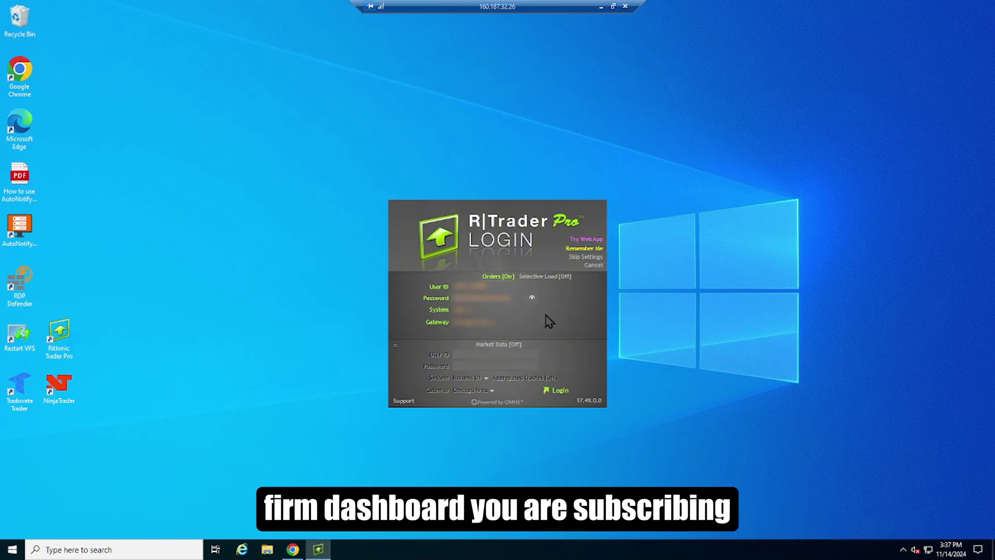
left_click(508, 346)
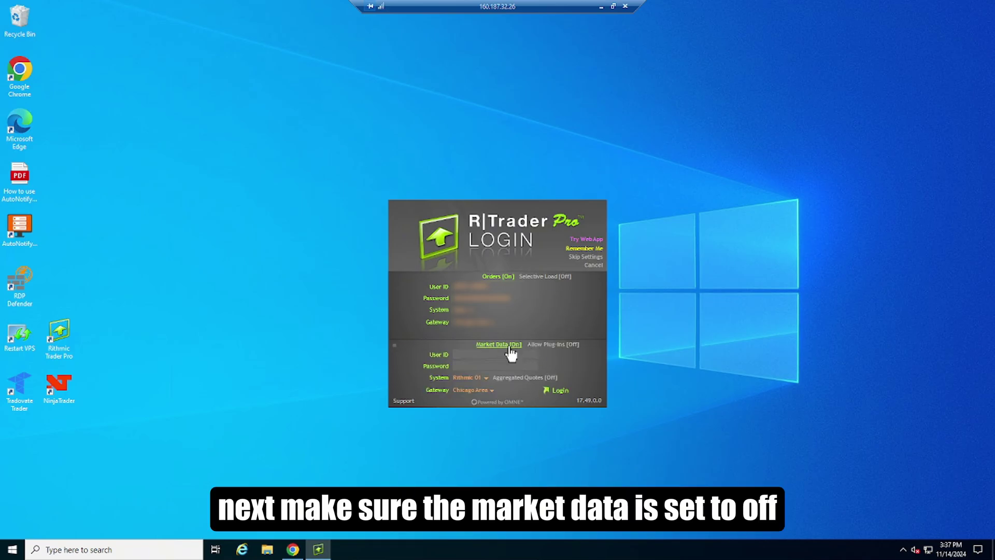
left_click(510, 348)
left_click(532, 313)
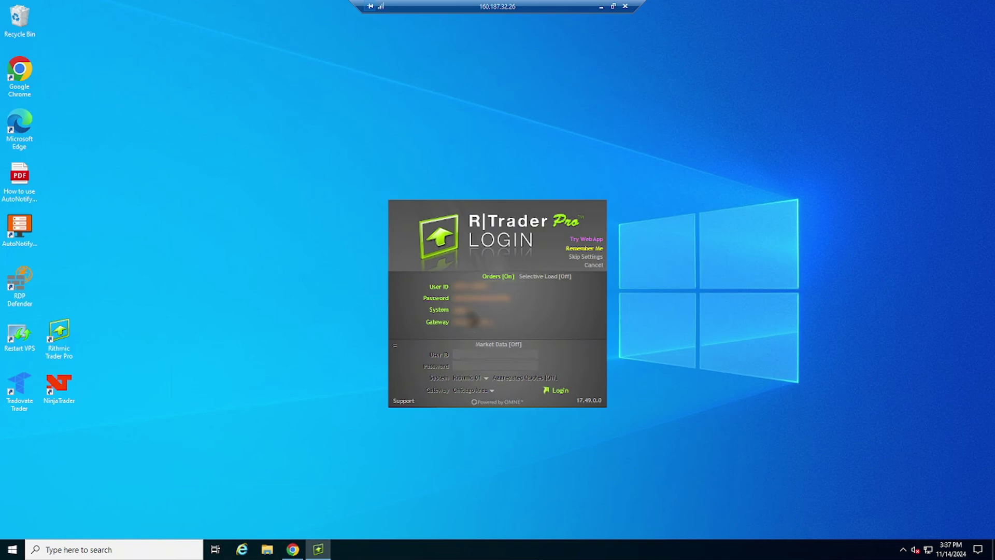
Step: Choose the Apex system and Chicago Area gateway, then log in
left_click(473, 309)
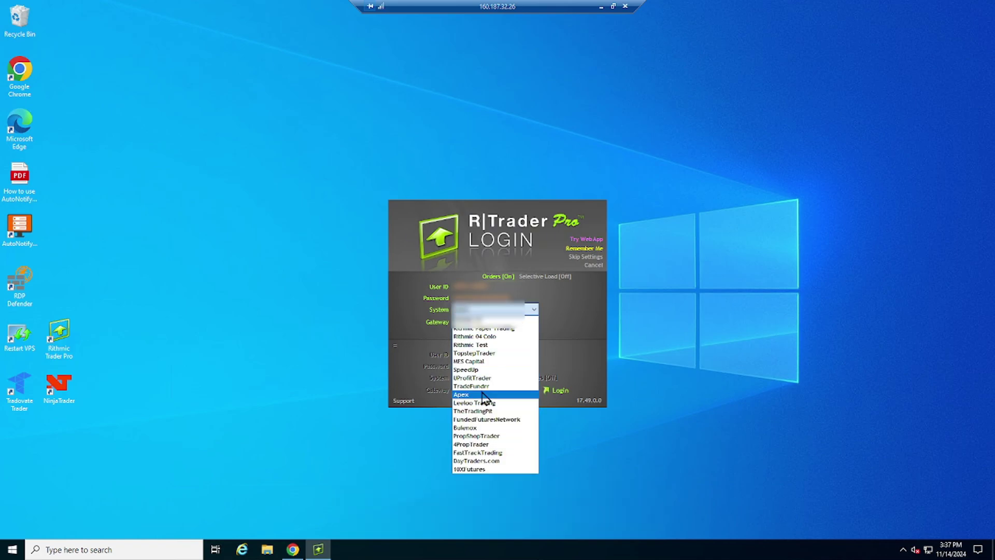
left_click(484, 395)
left_click(498, 323)
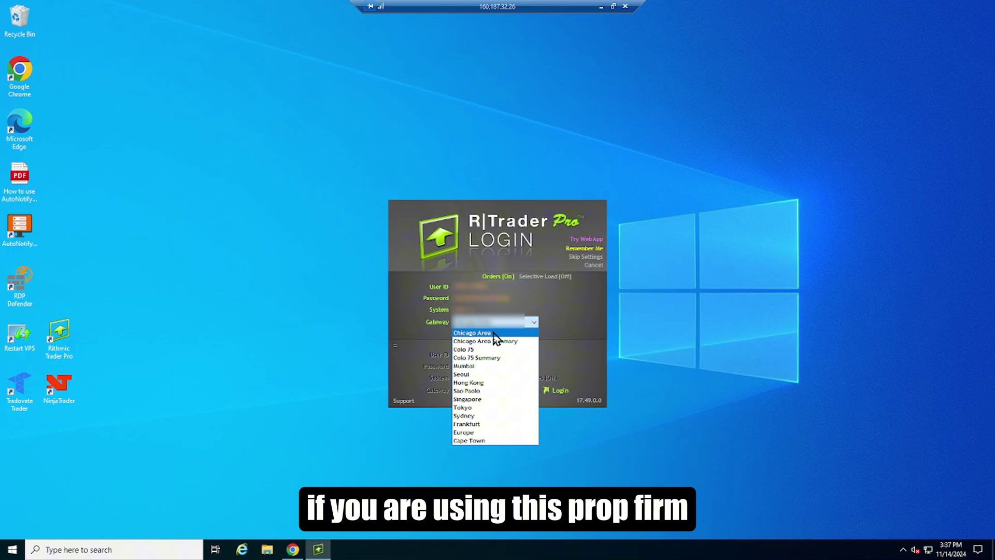
left_click(494, 332)
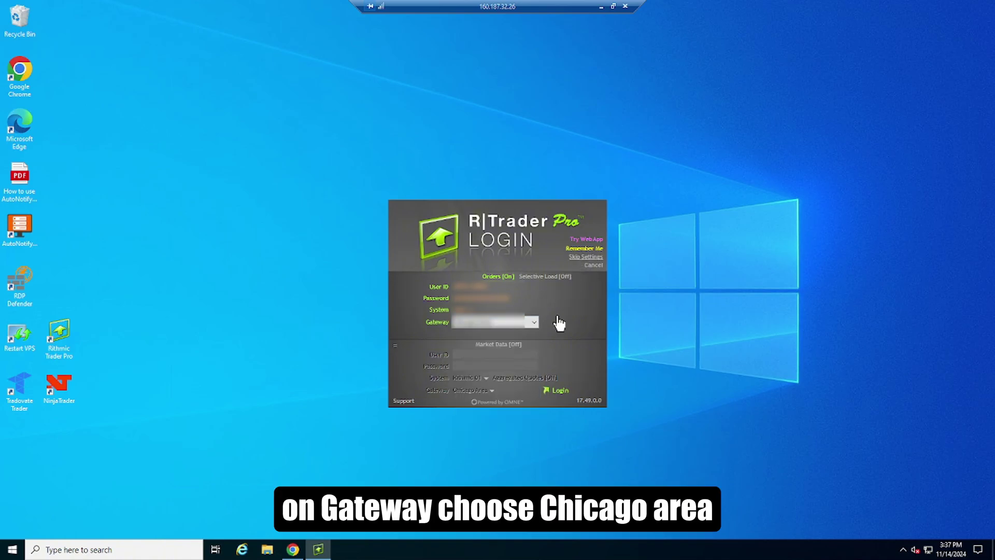
left_click(549, 388)
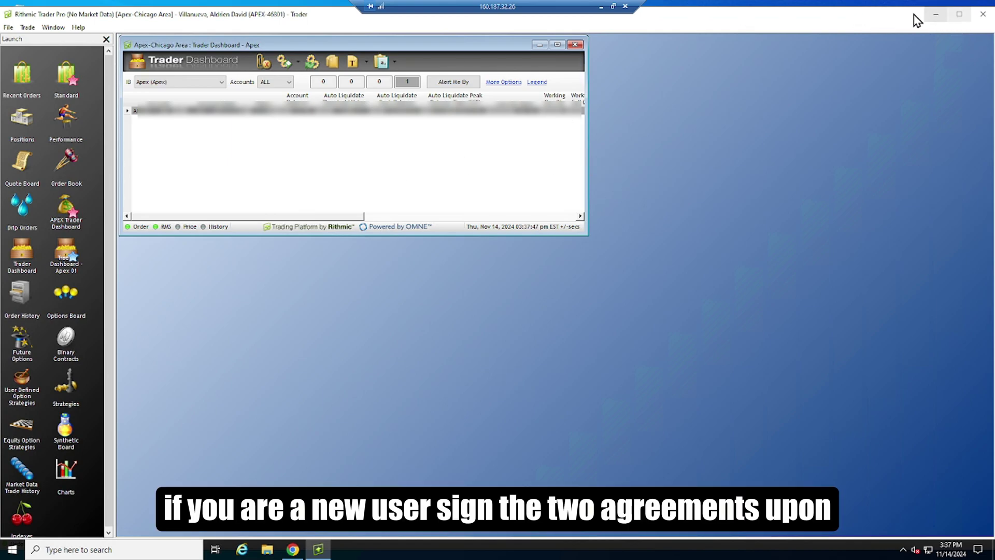
Step: Shrink and reposition the R Trader Pro window, then minimize the remote session
left_click_drag(916, 18, 867, 87)
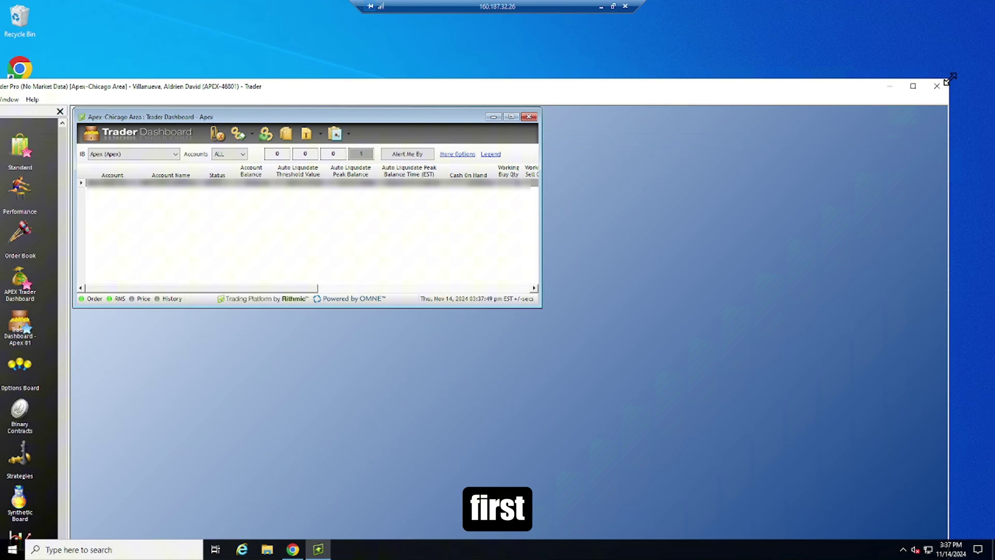
left_click_drag(952, 82, 600, 254)
left_click_drag(462, 272, 703, 97)
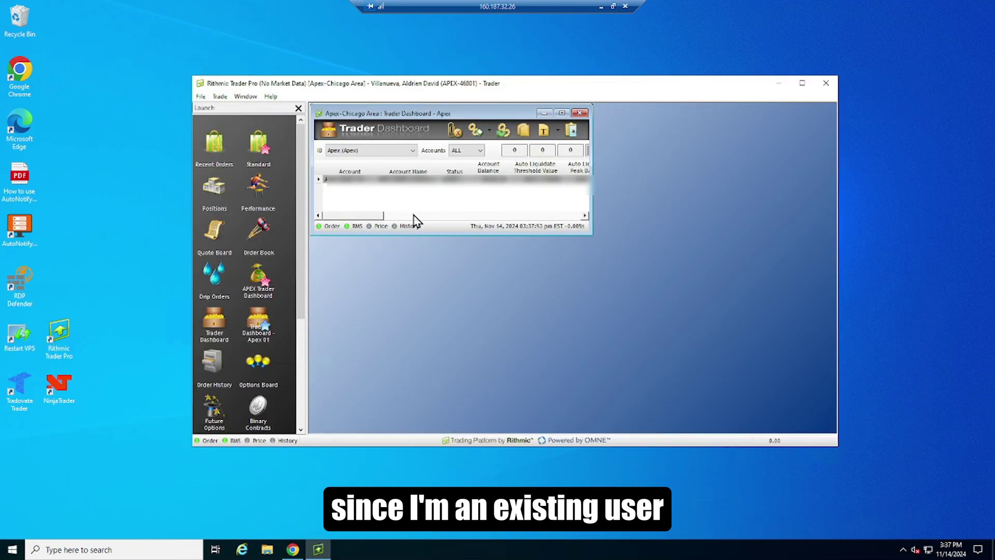
left_click(602, 8)
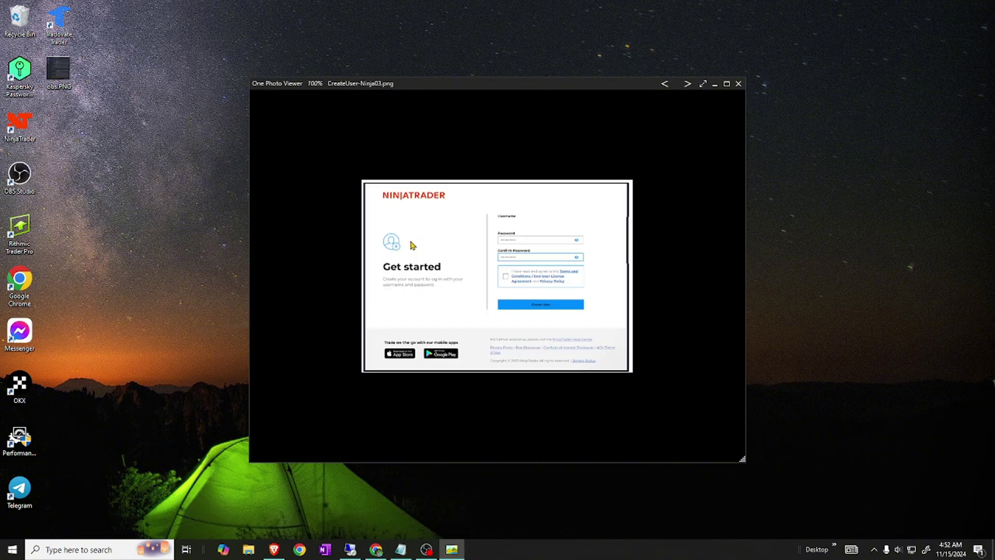
Step: Advance to the next NinjaTrader sign-up screenshot in One Photo Viewer
key("Right")
scroll(517, 282, "up", 1)
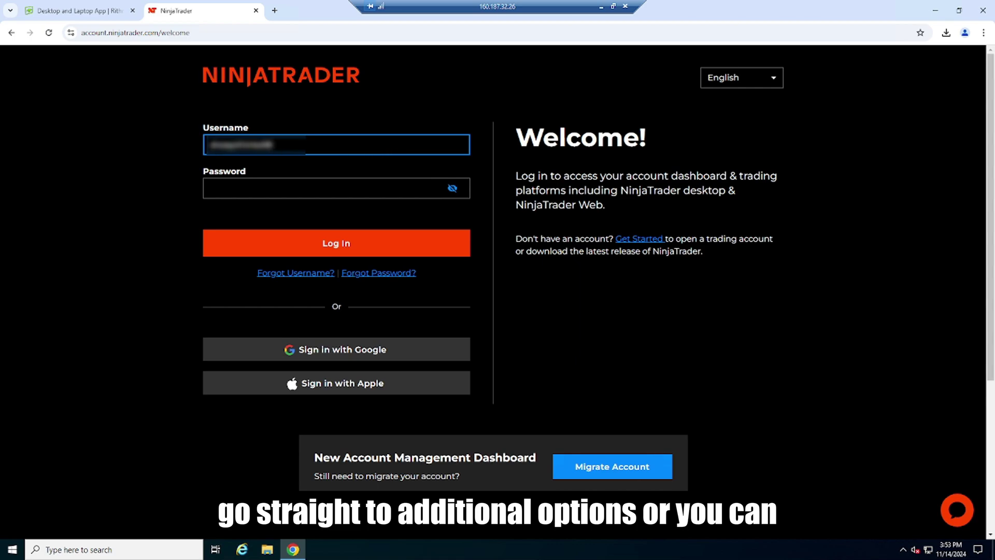
Step: Log in with the account password and open Settings showing the Demo01 SIM account
left_click(311, 188)
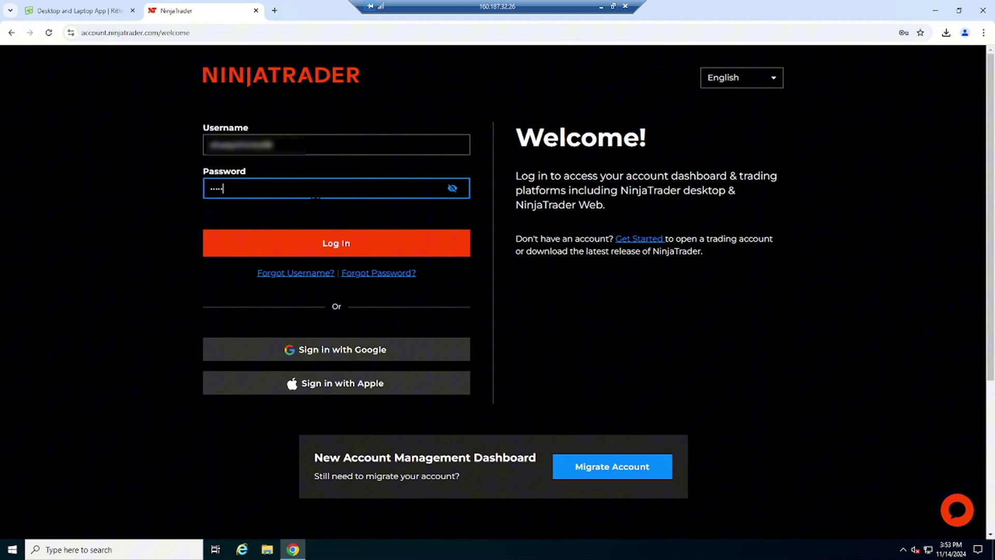
type("••")
left_click(337, 247)
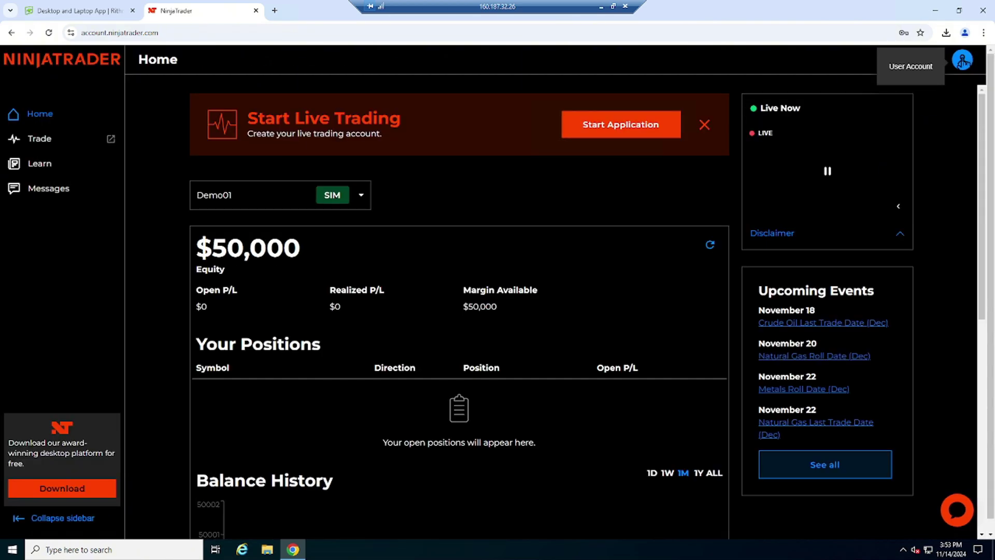
left_click(962, 60)
left_click(897, 136)
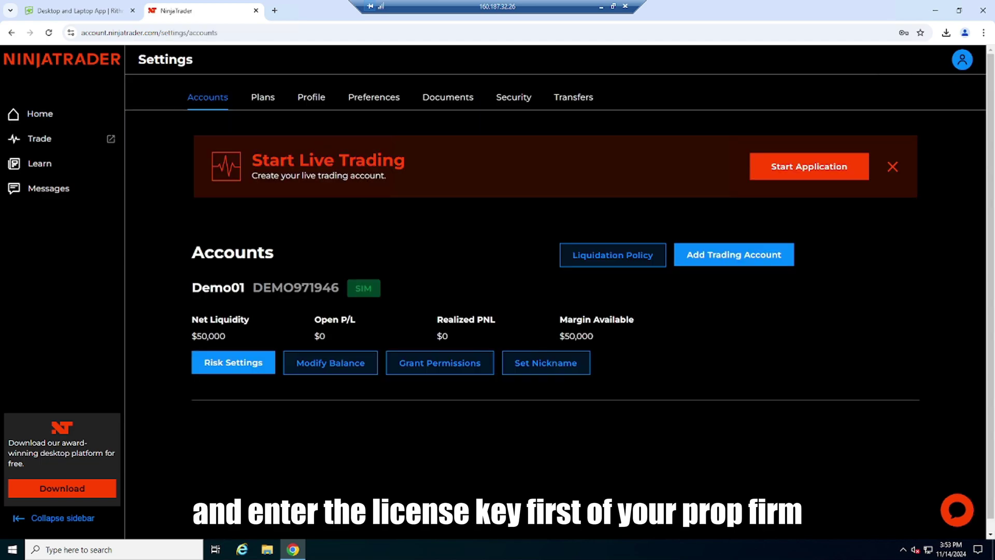
Step: Import the Apex license key from the account's Plans page
left_click(266, 98)
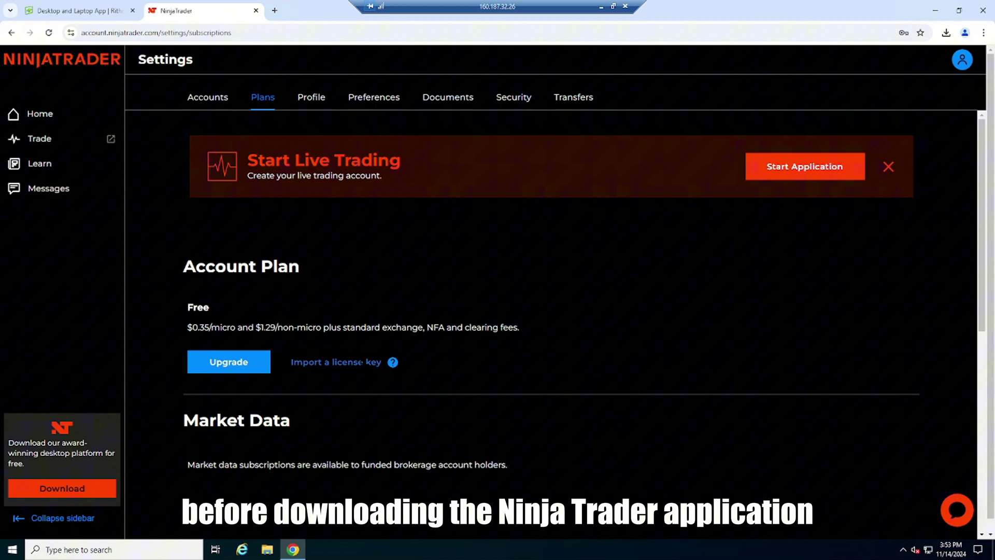
left_click(338, 357)
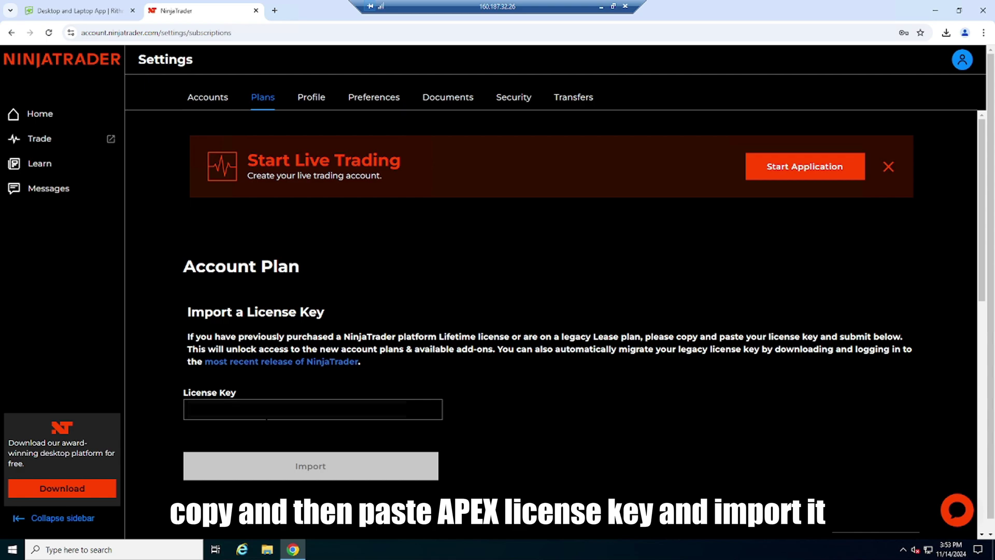
left_click(266, 409)
key("ctrl+v")
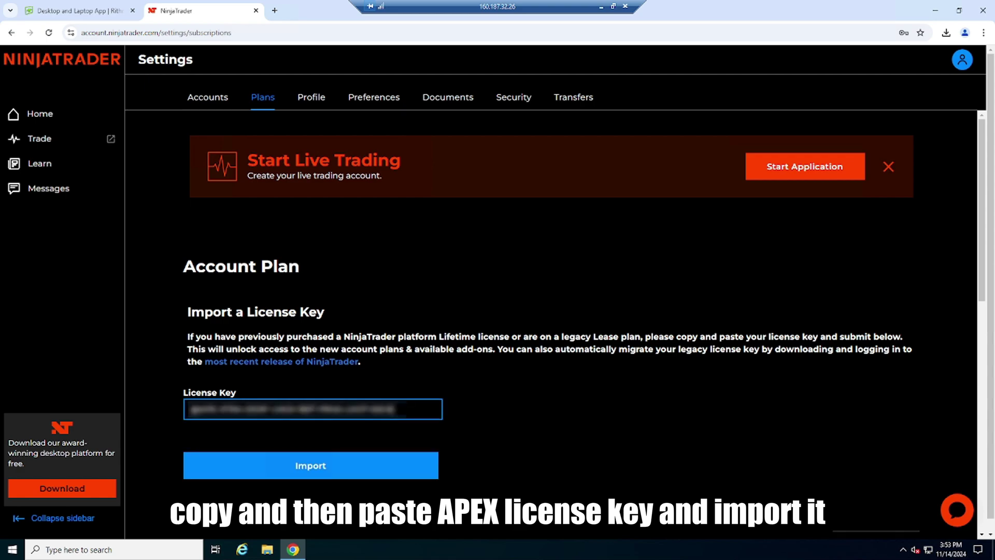
left_click(395, 469)
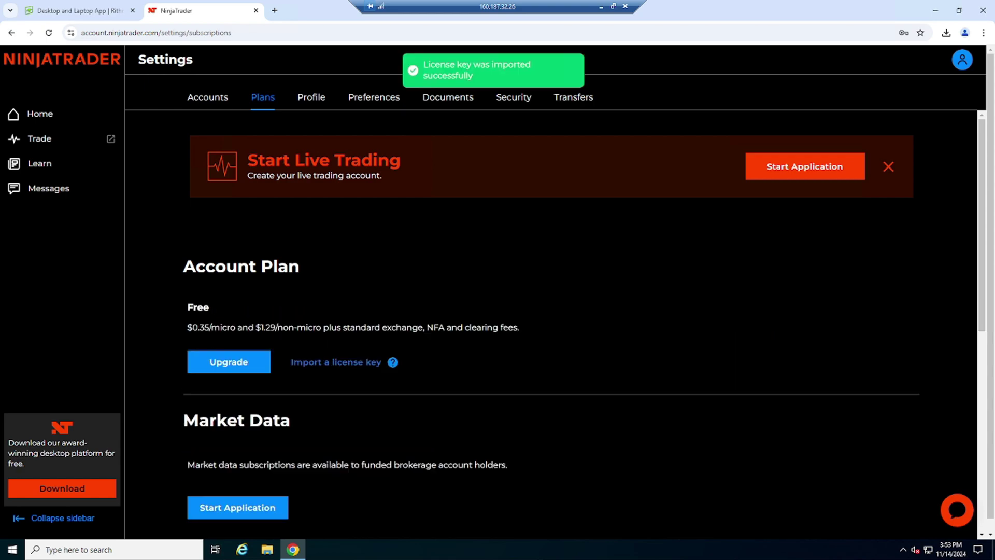
Step: Download the most recent NinjaTrader 8.1.3.1 installer and check the download history
left_click(94, 489)
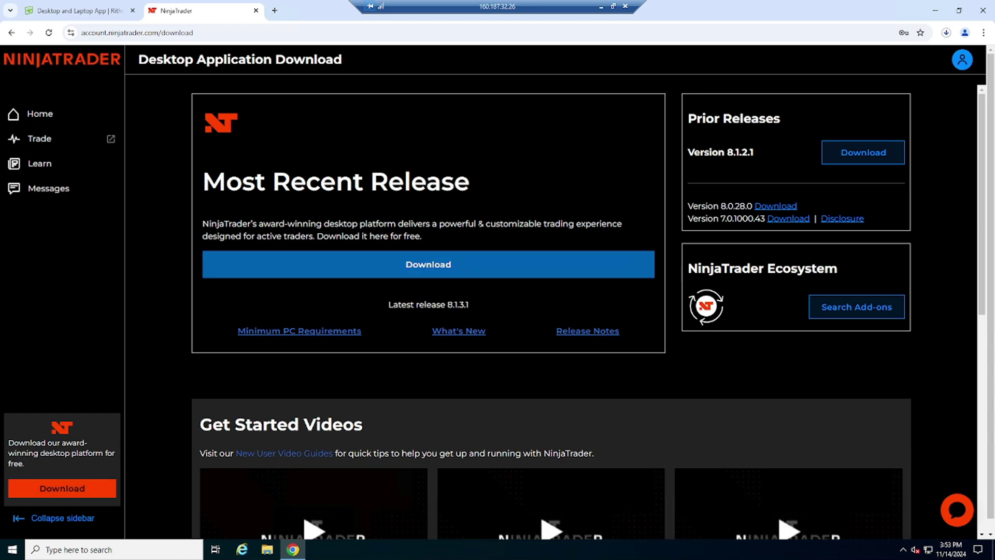
left_click(438, 269)
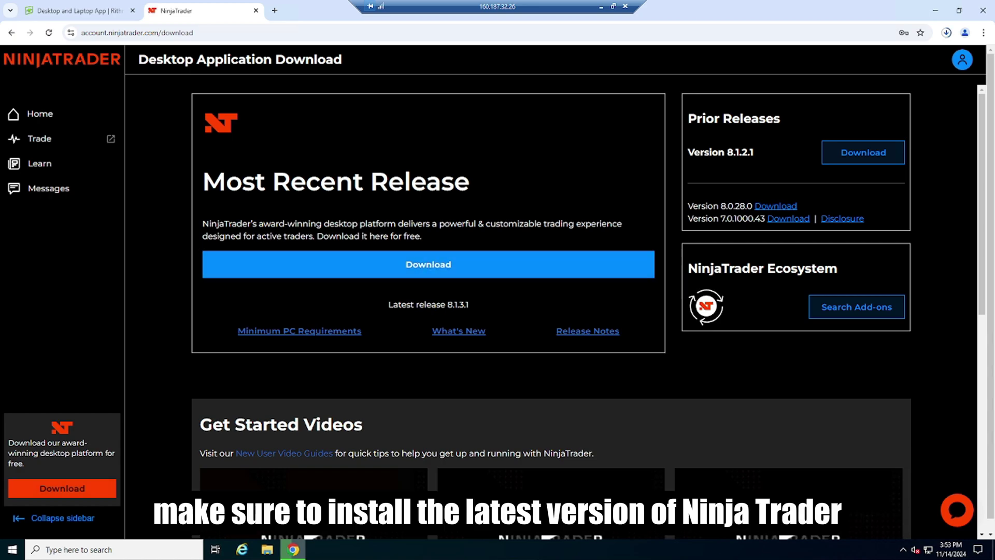
left_click(946, 33)
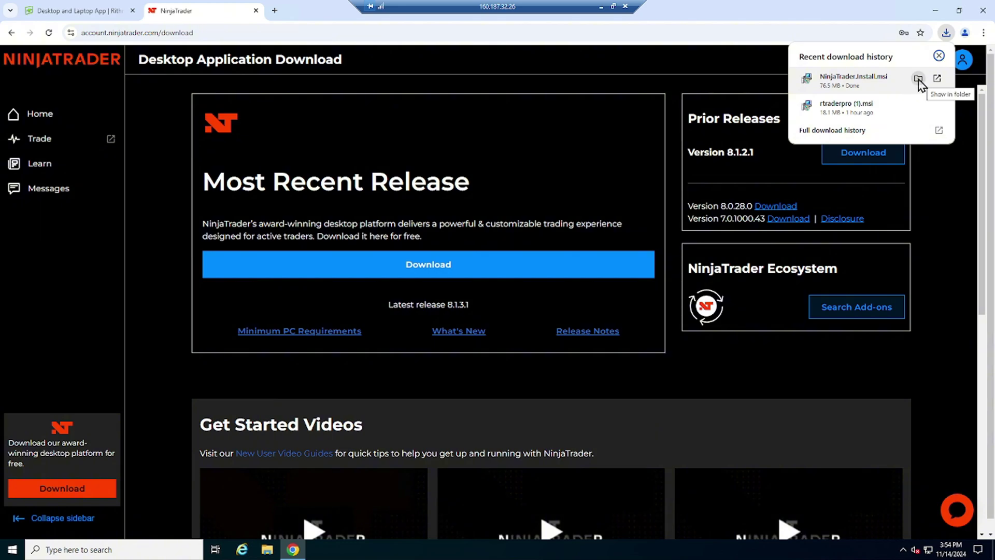
Step: Launch NinjaTrader from the desktop and log in with the account username and password
left_click(936, 10)
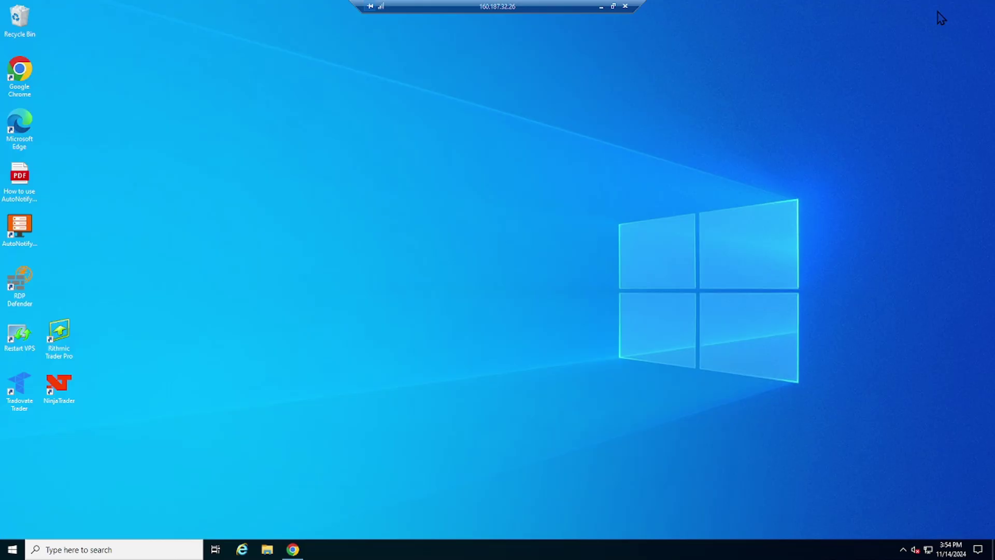
double_click(71, 387)
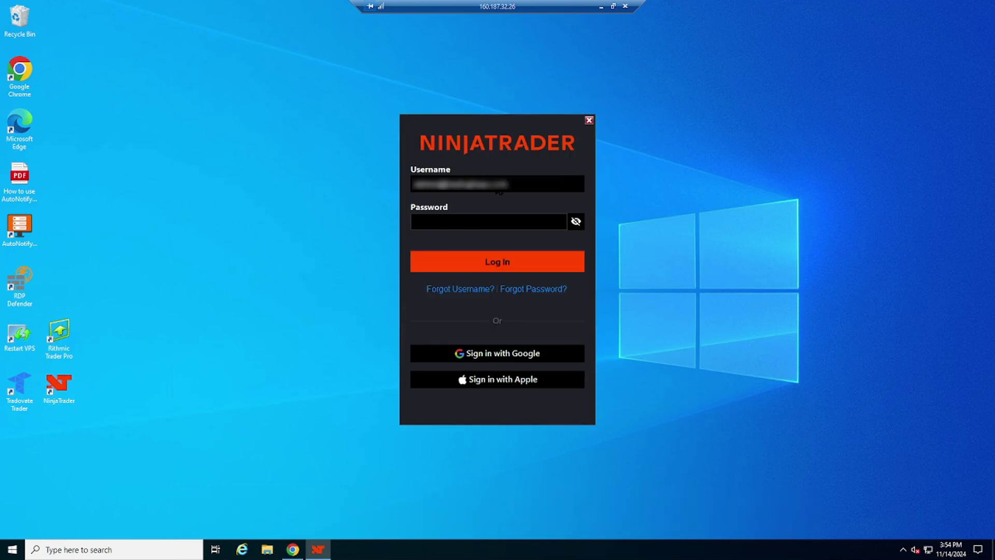
type("user")
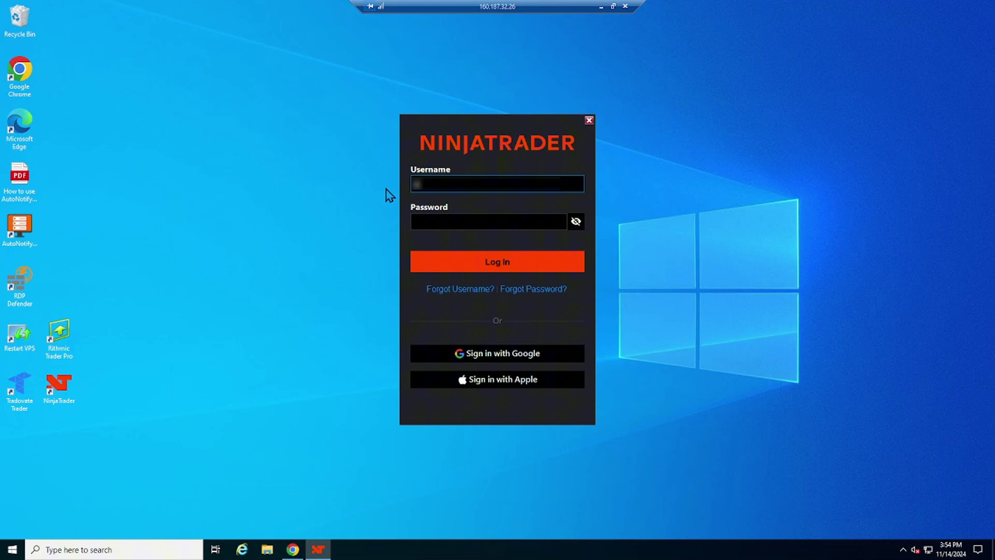
type("name")
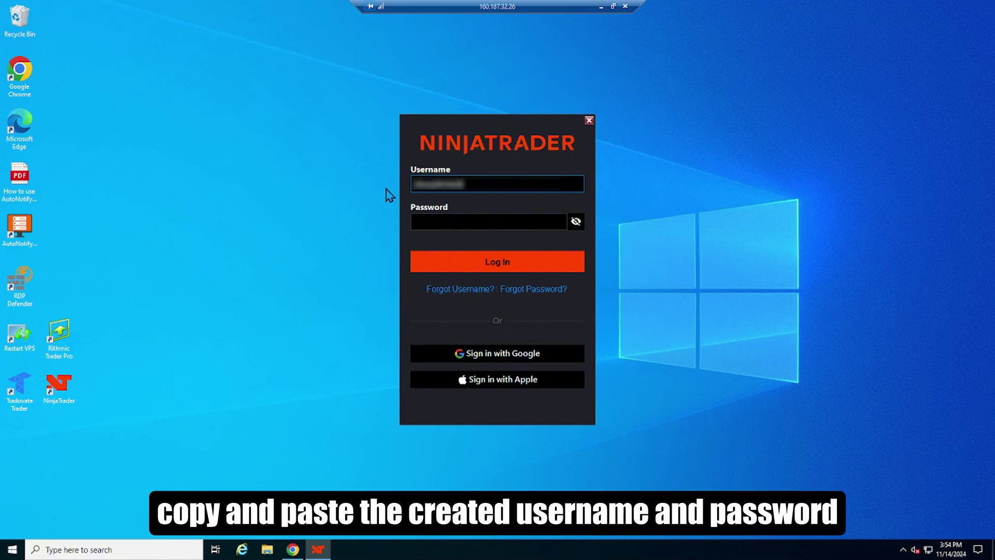
key("Tab")
type("*****")
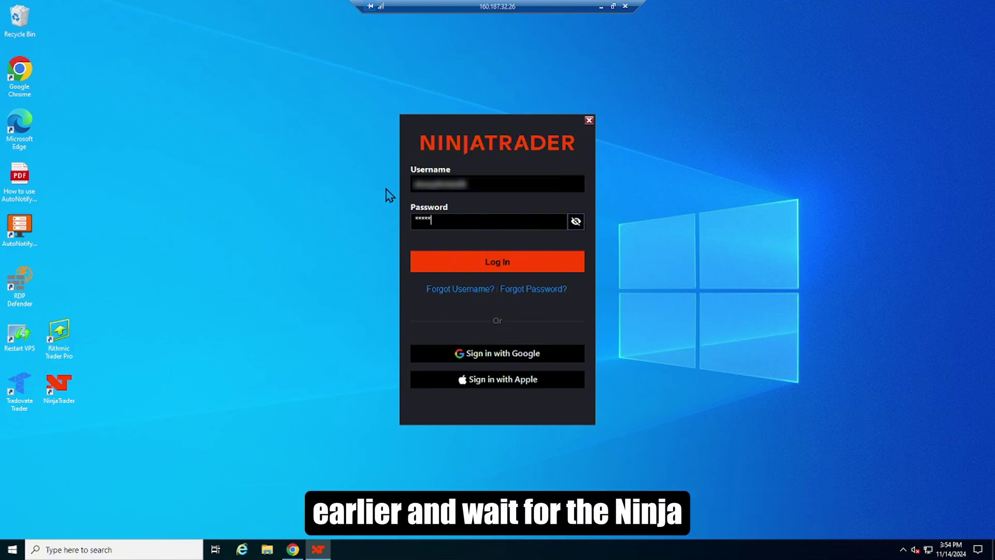
type("*******")
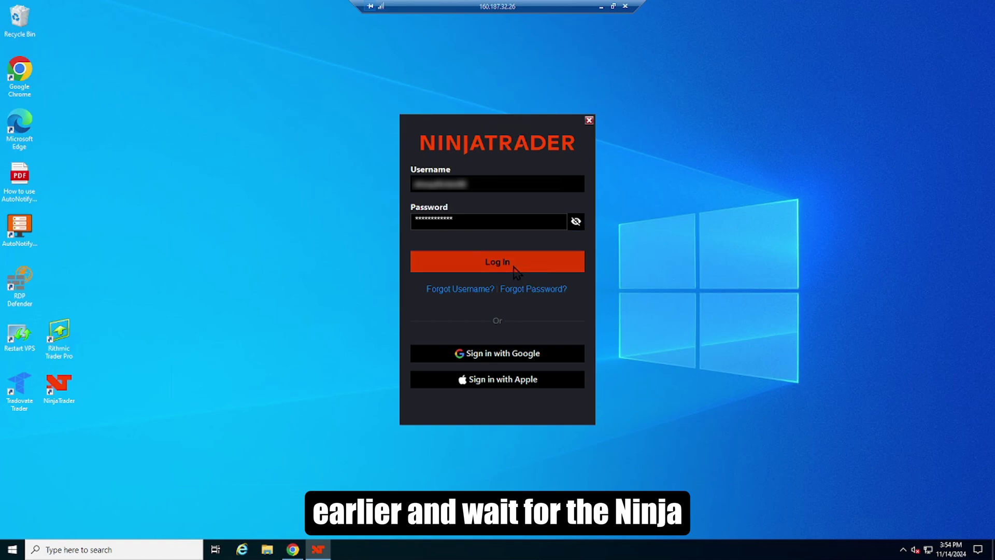
left_click(537, 261)
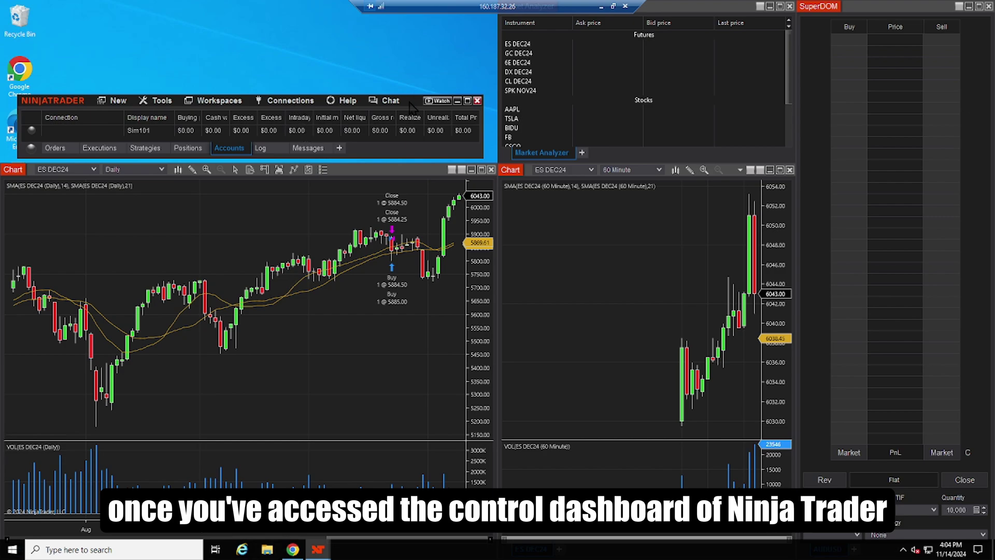
Step: Enable Multi-provider in Tools > Options, keeping the time zone at (UTC-05:00) Eastern Time
left_click(467, 101)
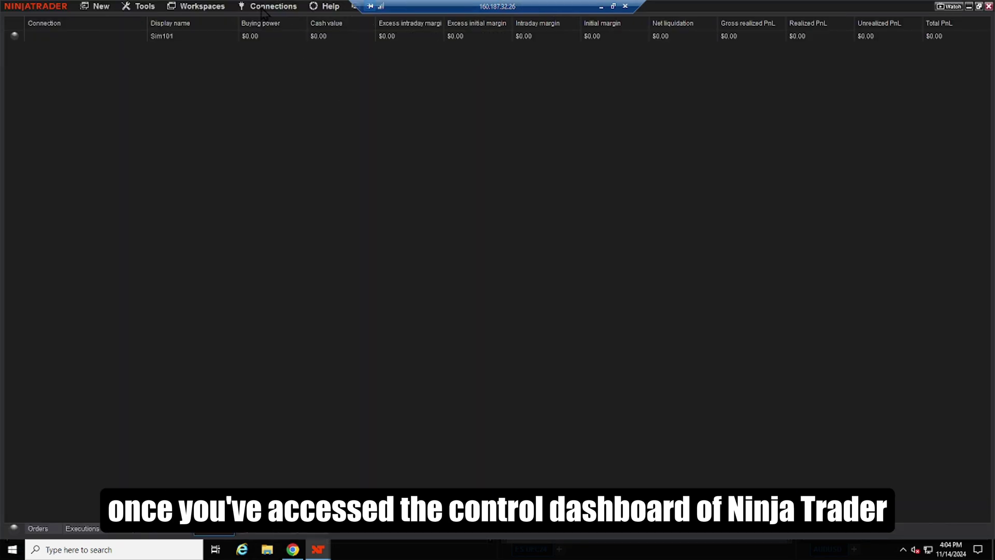
left_click(140, 6)
left_click(164, 190)
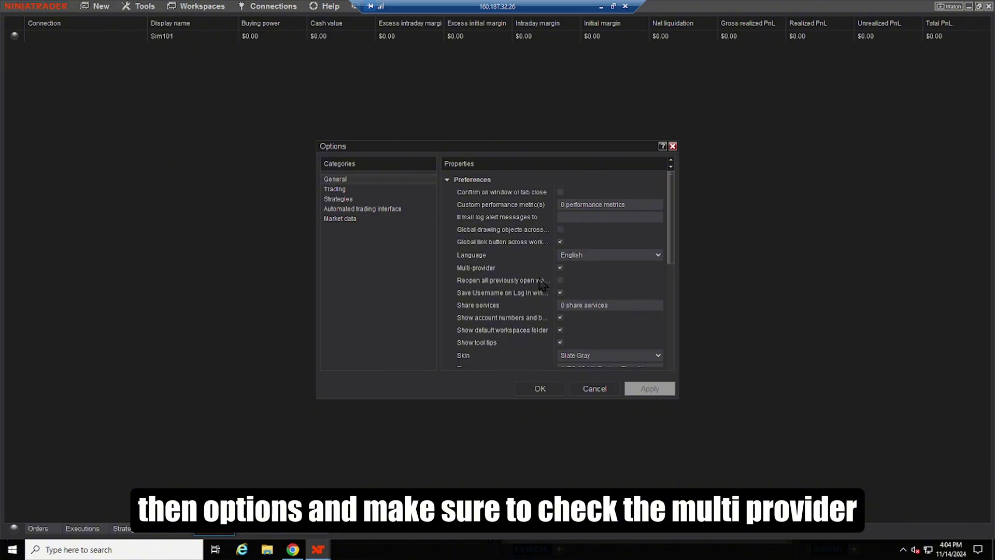
scroll(580, 244, "down", 3)
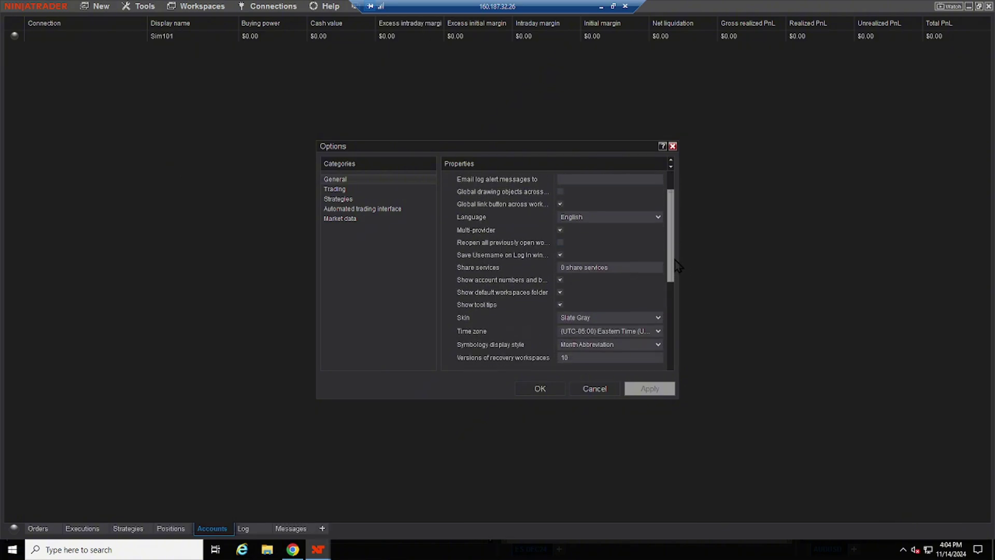
left_click(560, 230)
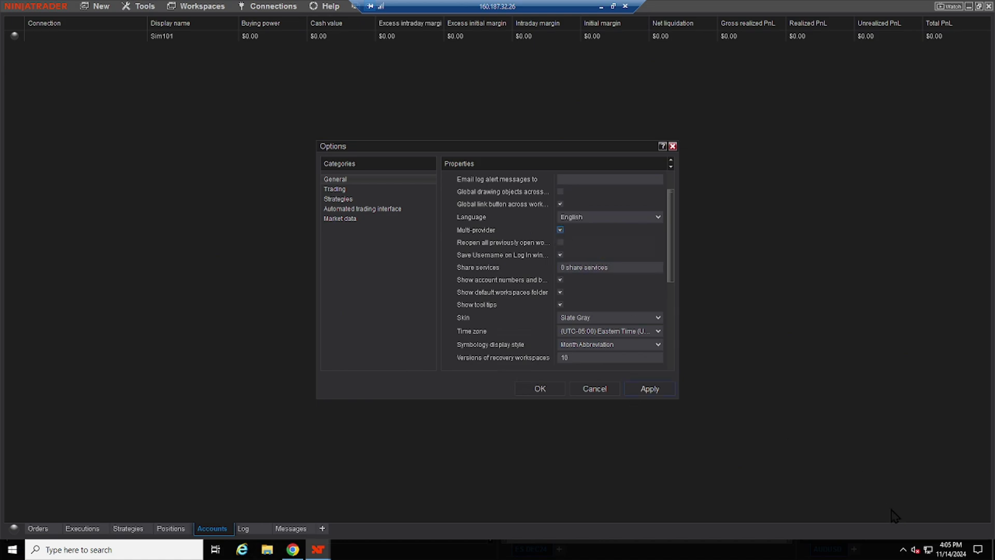
left_click(658, 332)
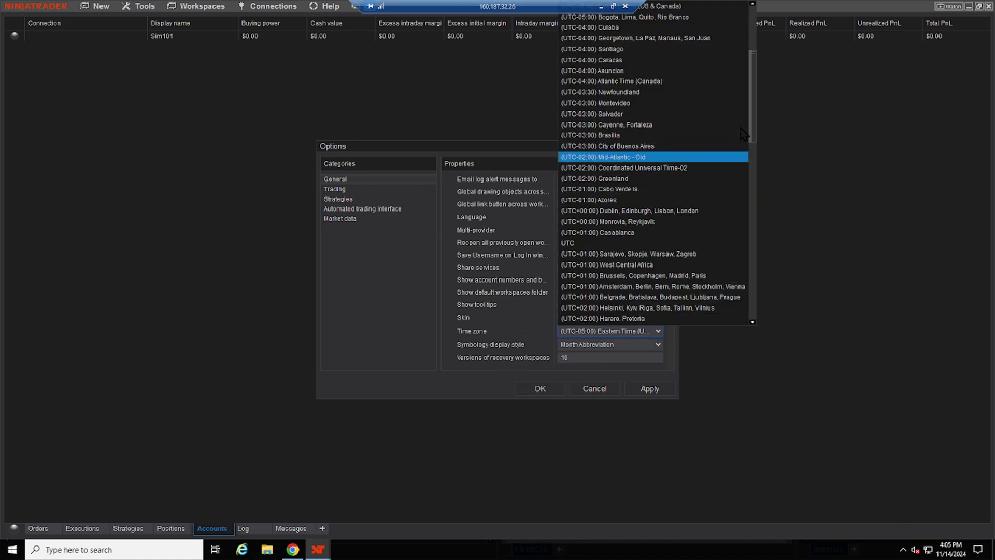
left_click_drag(751, 112, 753, 88)
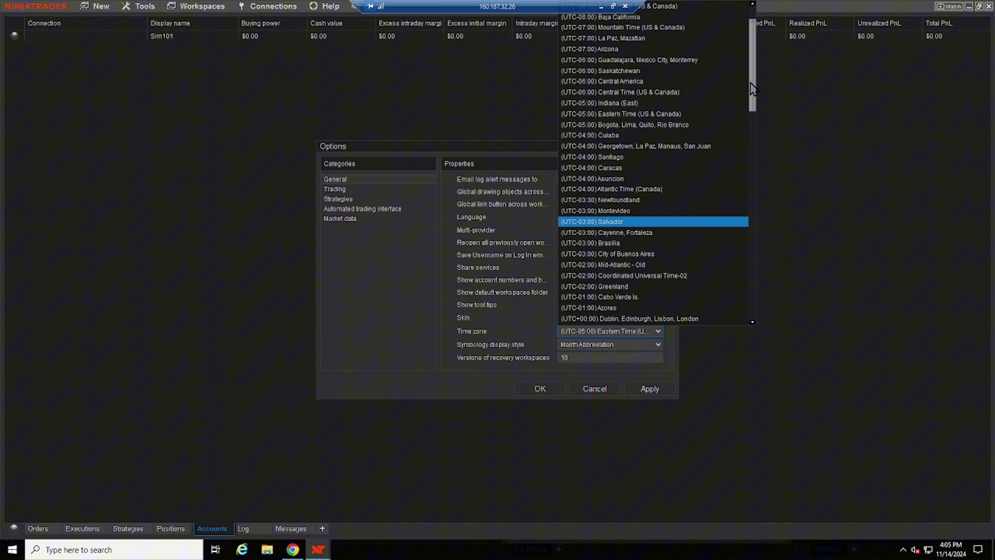
key("Escape")
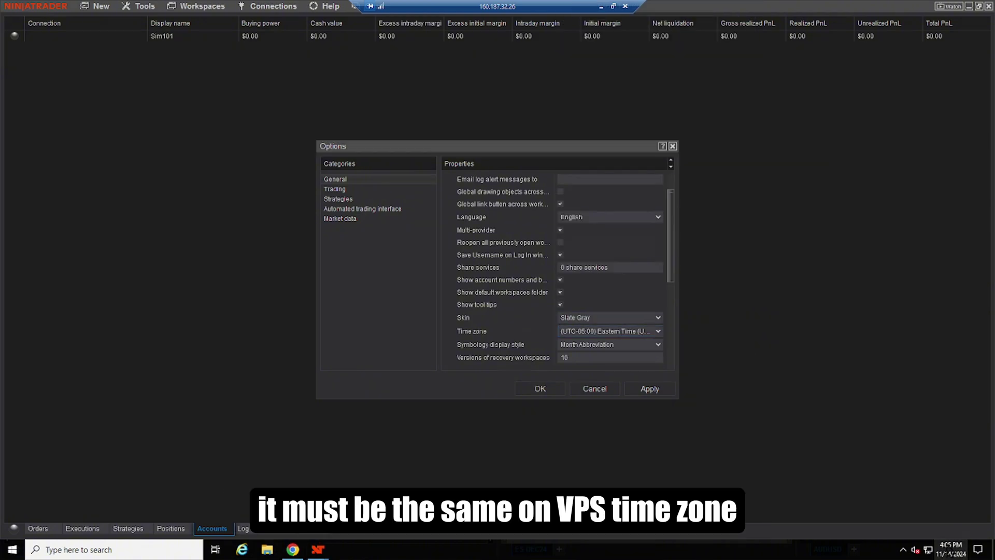
Step: Confirm Windows uses (UTC-05:00) Eastern Time (US & Canada), then apply the NinjaTrader options
right_click(892, 551)
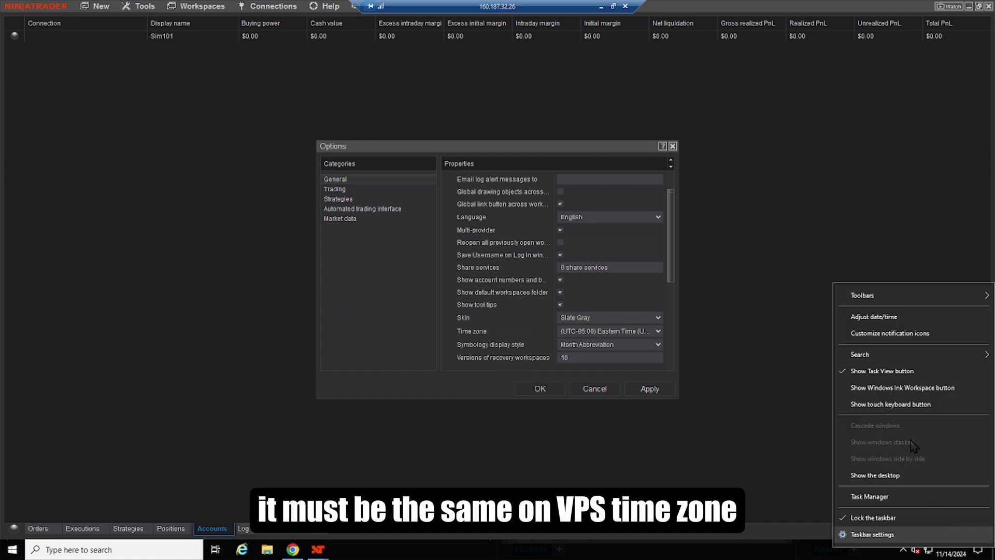
left_click(871, 316)
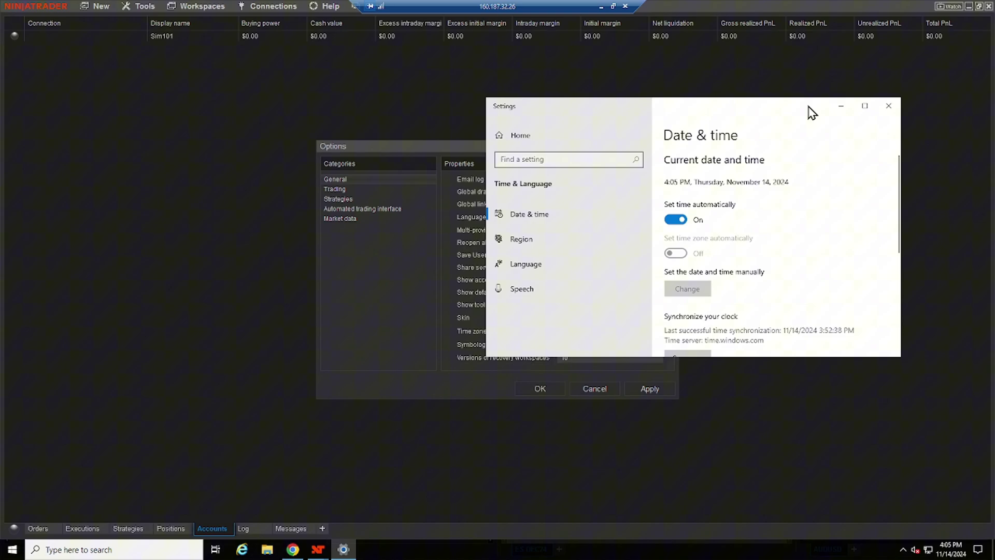
left_click_drag(804, 104, 866, 100)
scroll(852, 311, "down", 5)
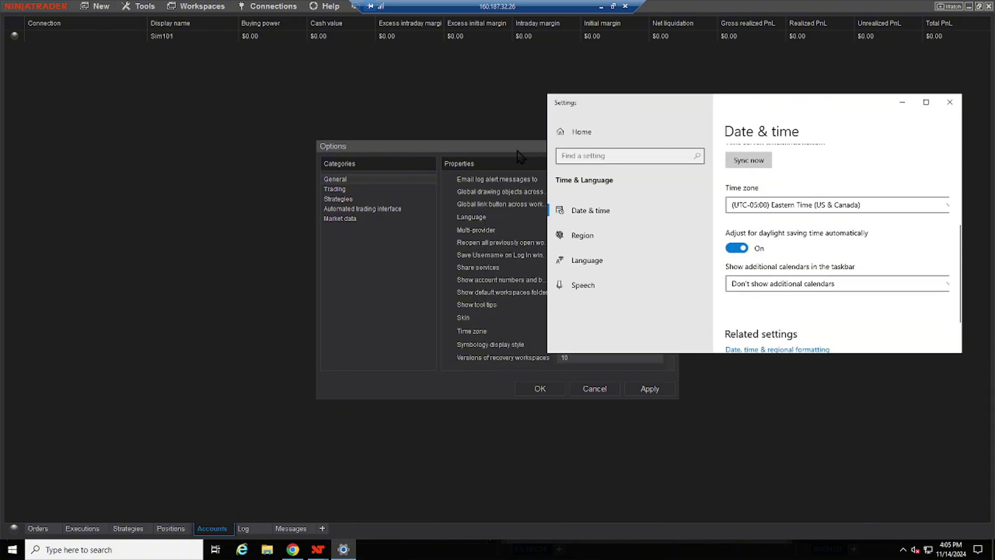
left_click_drag(519, 146, 414, 146)
left_click(343, 549)
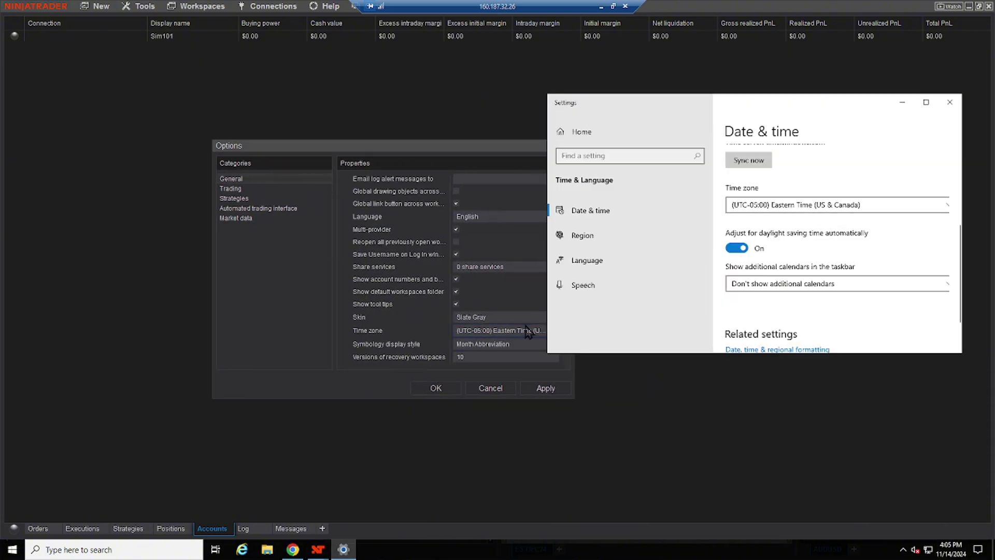
left_click(950, 102)
left_click(542, 388)
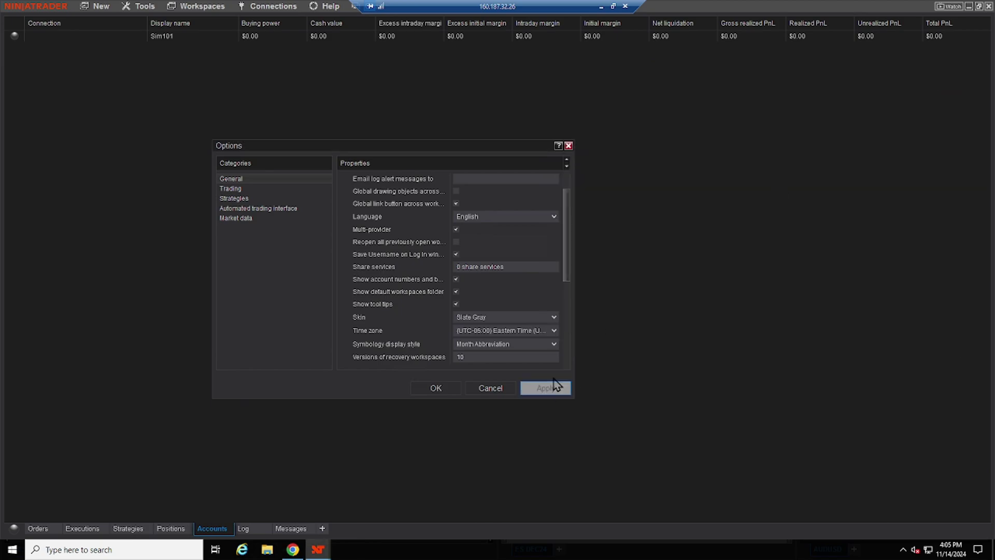
Step: Save the options with OK and close NinjaTrader, confirming the workspace warning
left_click(433, 388)
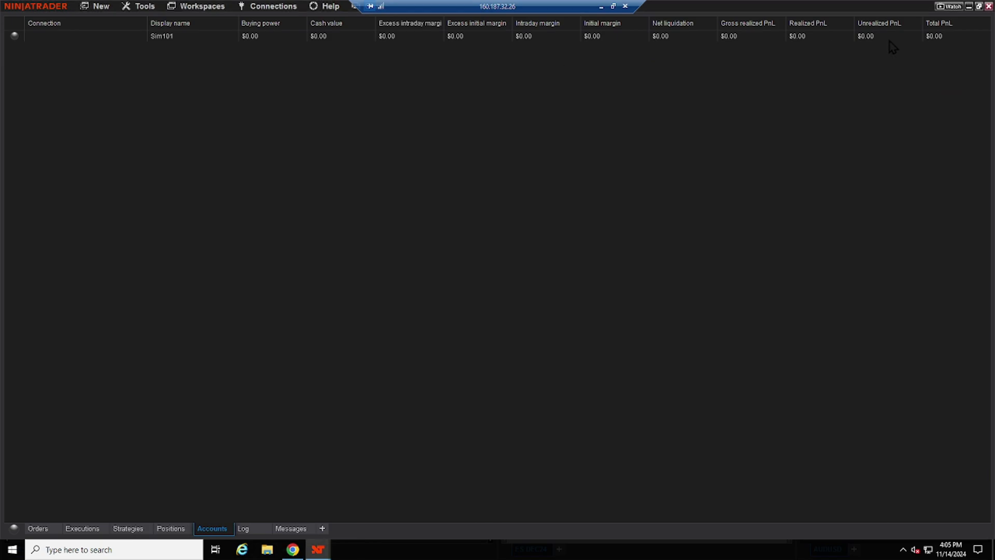
left_click(979, 6)
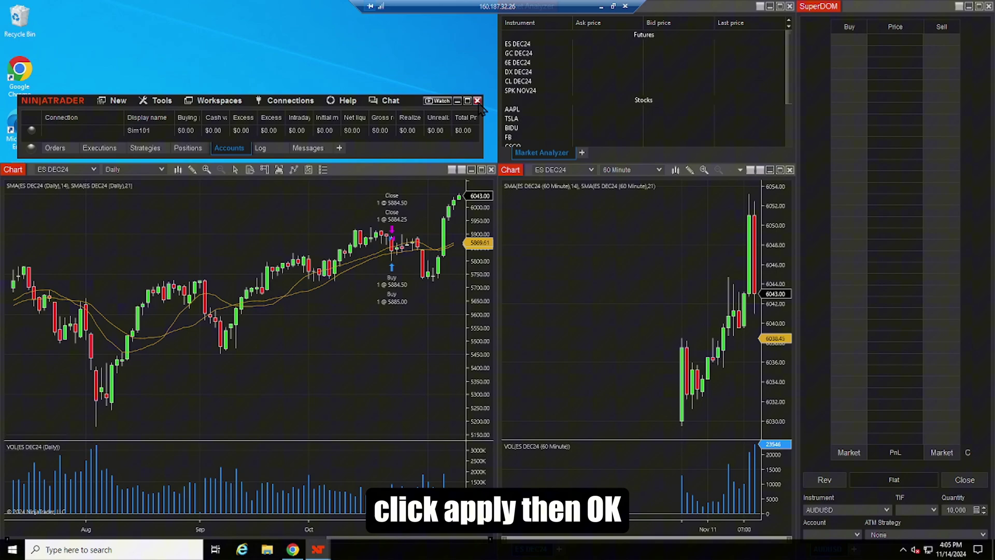
left_click(478, 100)
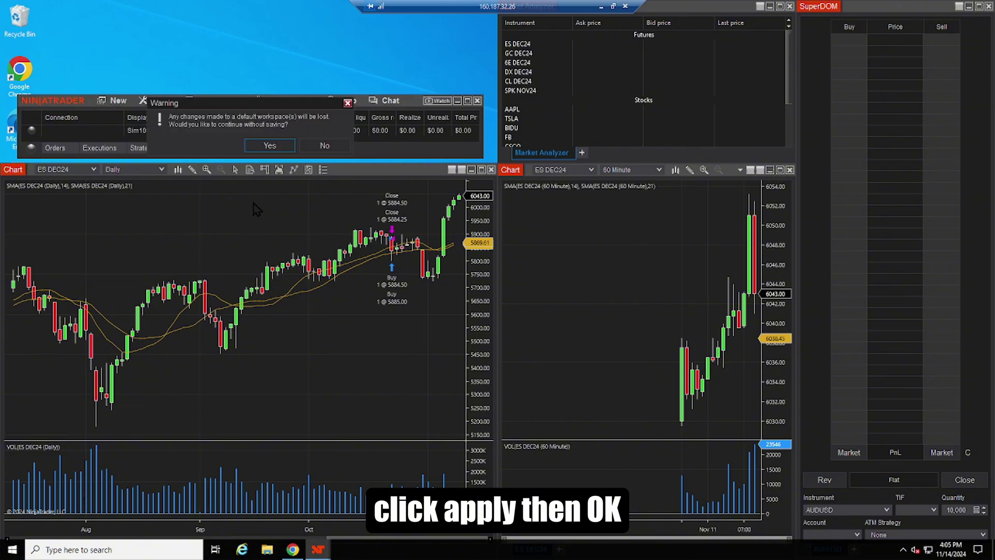
left_click(259, 150)
Step: Relaunch NinjaTrader and sign back in with the account password
double_click(61, 386)
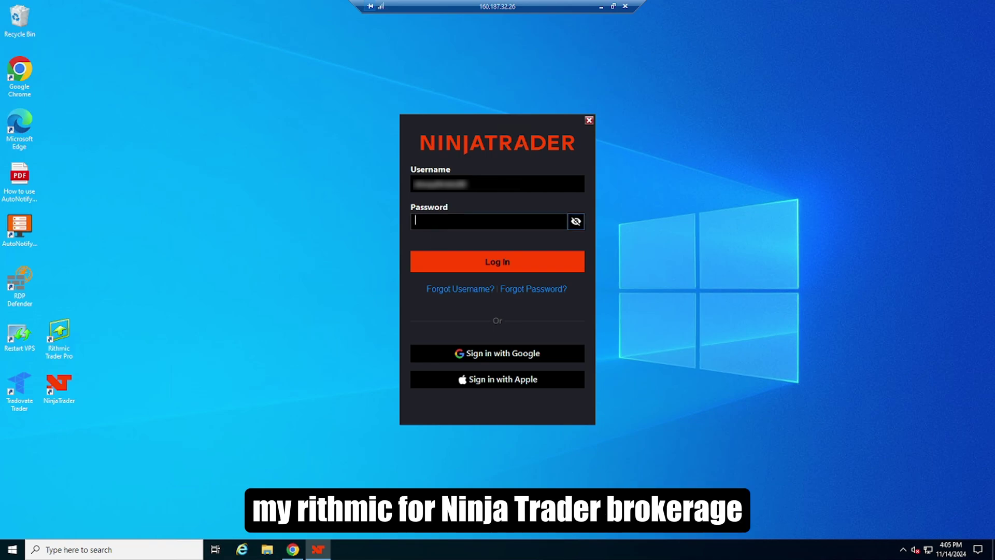
type("************")
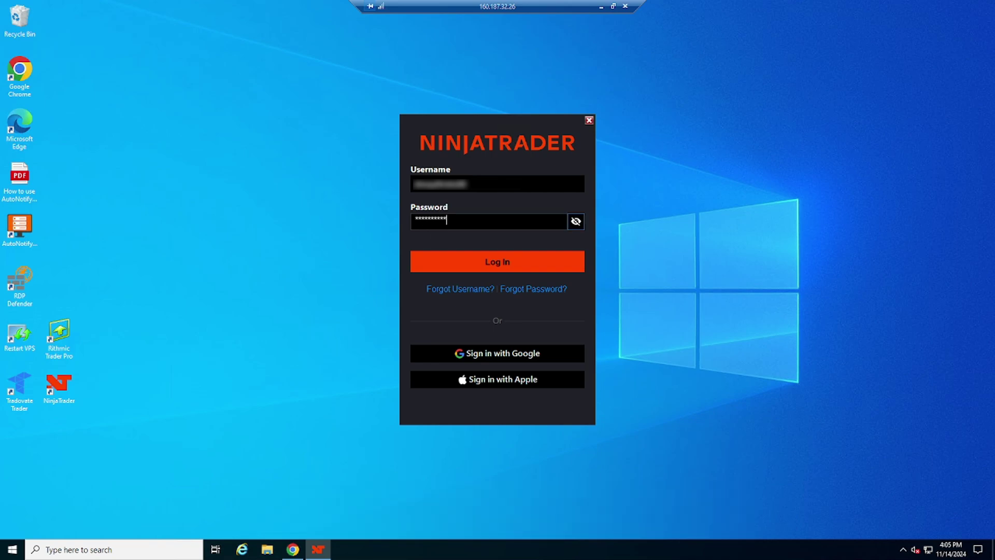
left_click(443, 270)
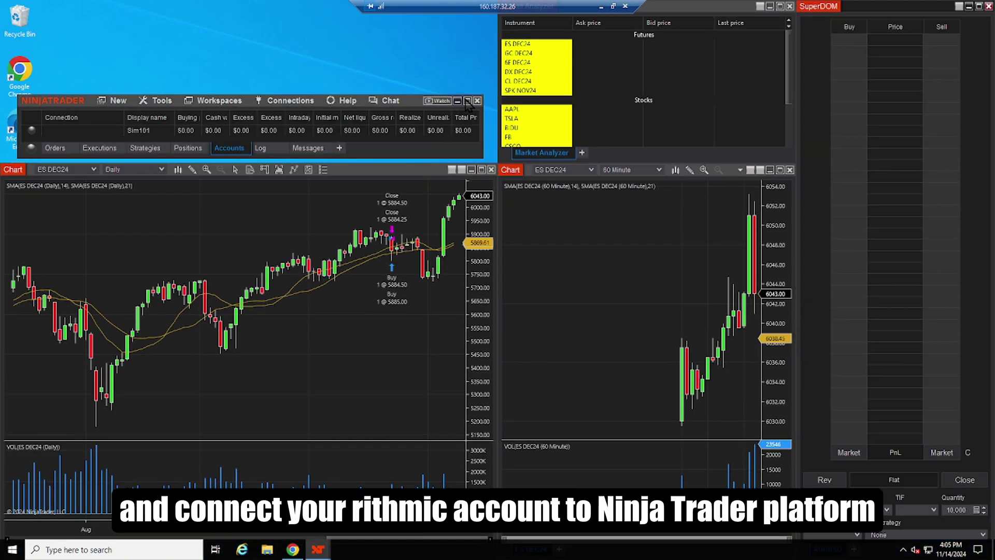
Step: Add a Rithmic for NinjaTrader Brokerage connection in the Connections dialog and enlarge the dialog
left_click(467, 102)
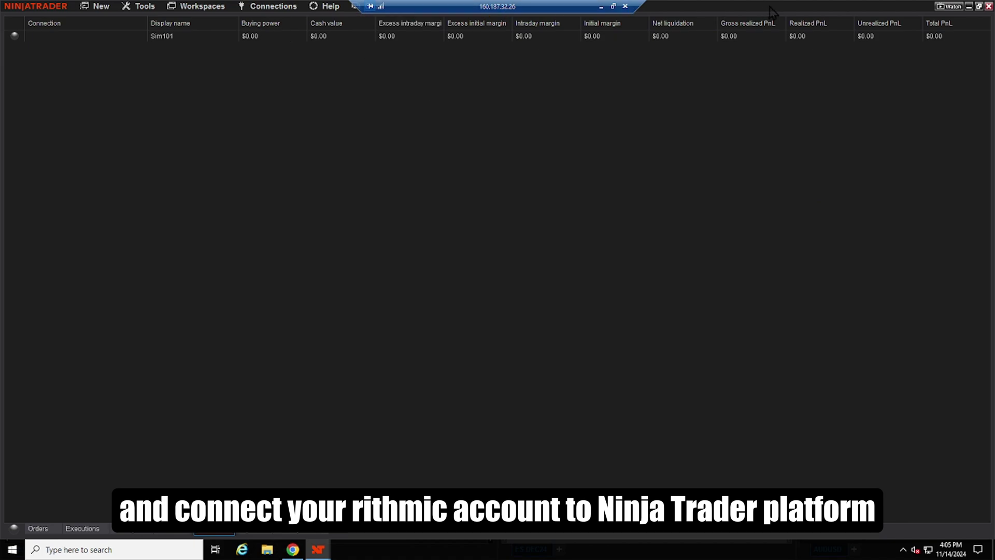
left_click(979, 7)
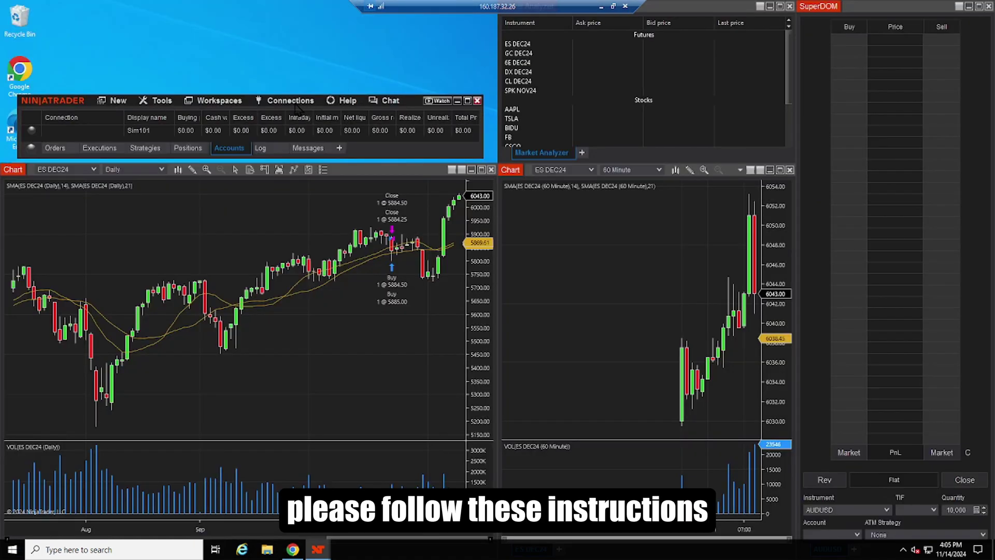
left_click(291, 101)
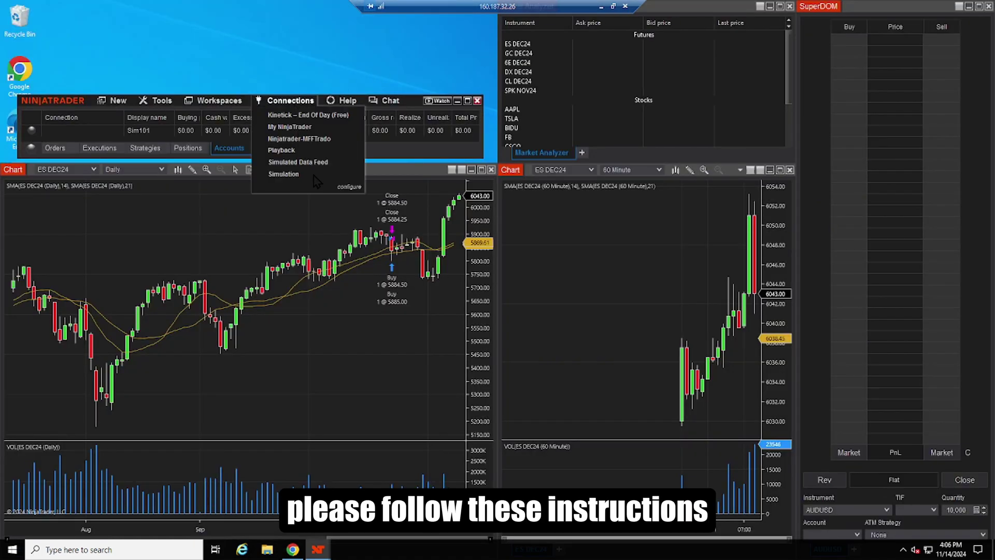
left_click(346, 186)
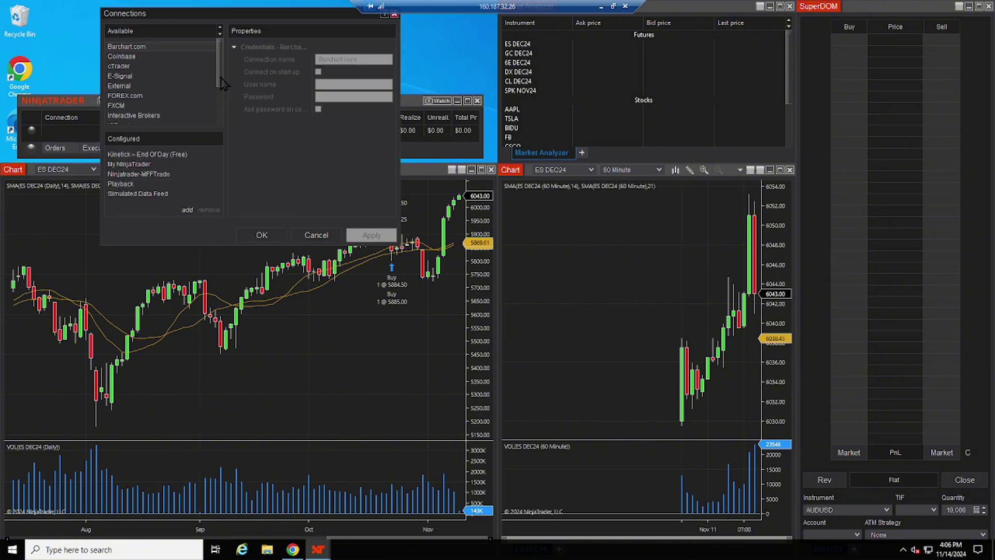
left_click_drag(222, 82, 213, 125)
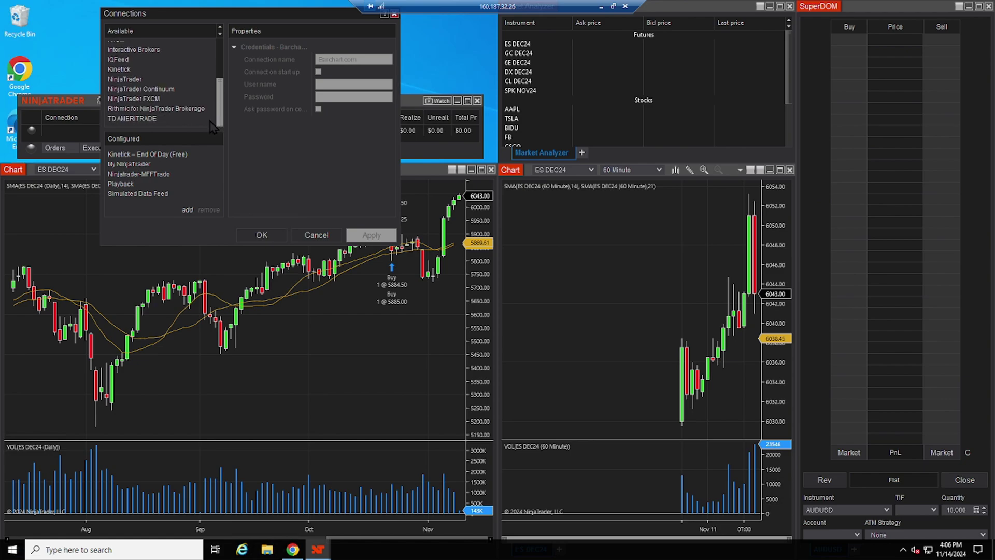
left_click(188, 110)
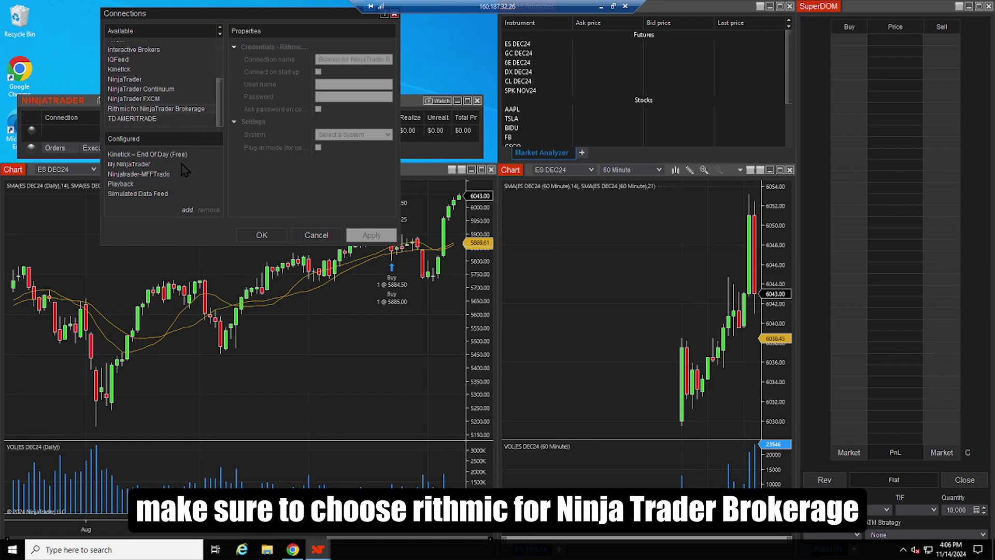
left_click(231, 211)
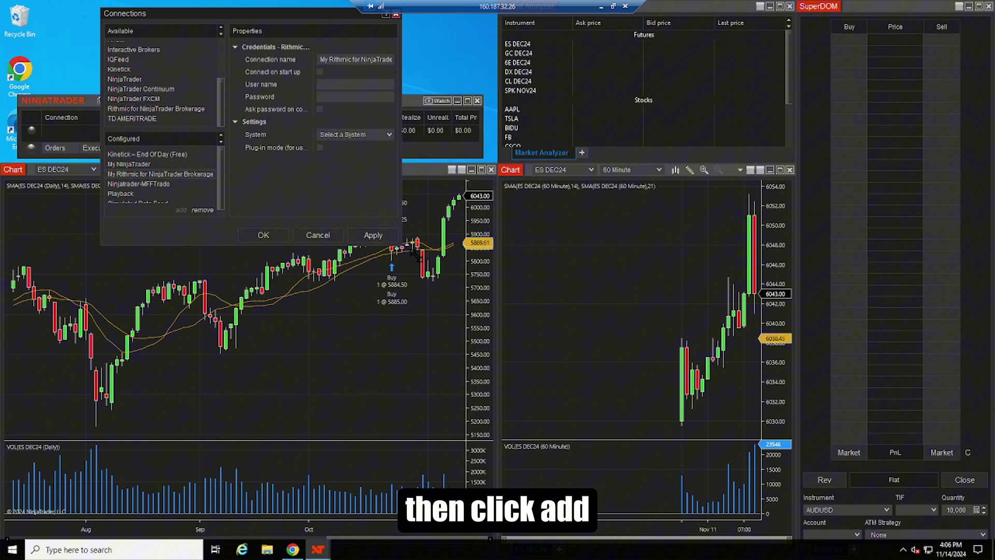
left_click_drag(398, 242, 523, 362)
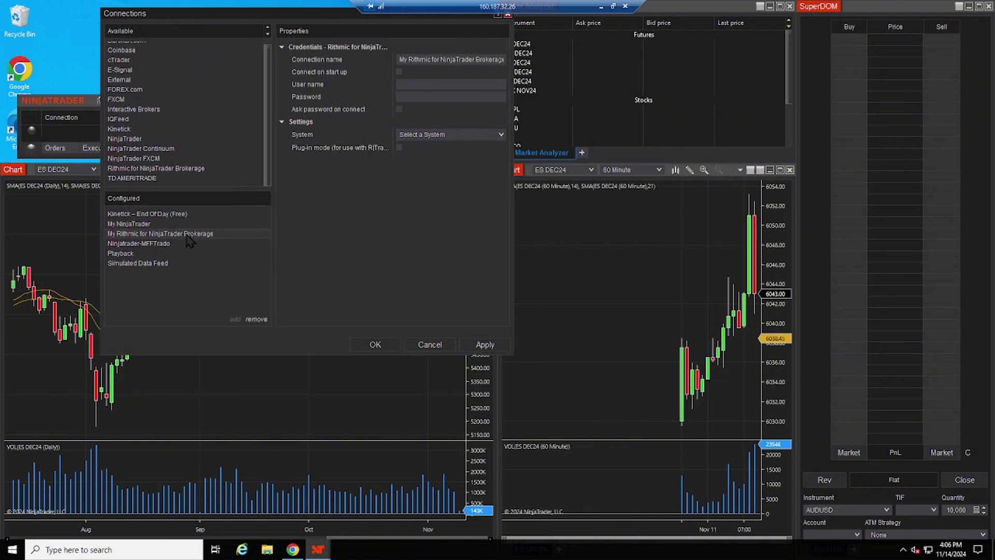
Step: Rename the connection to Apex-Rithmic and paste in the Rithmic user name and password
left_click(456, 59)
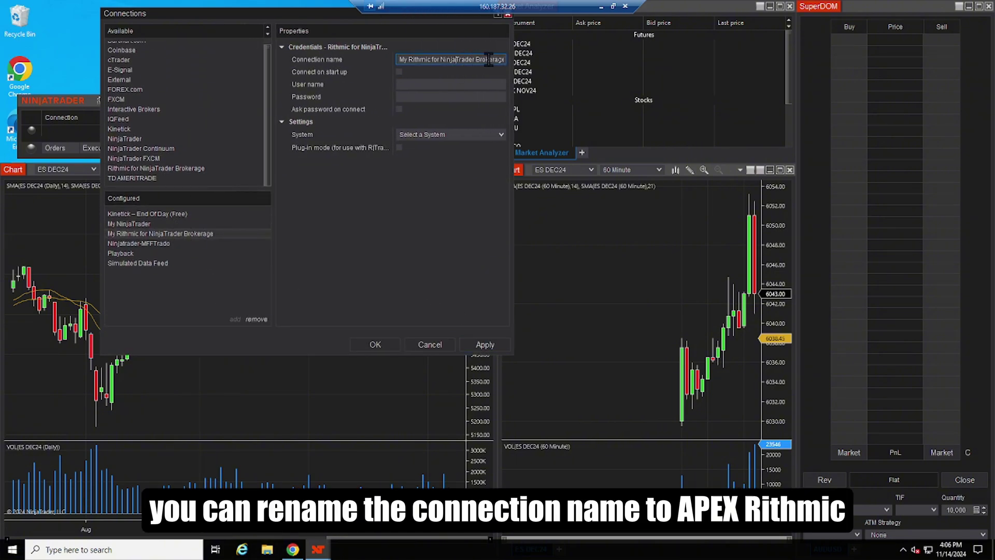
type("Ape")
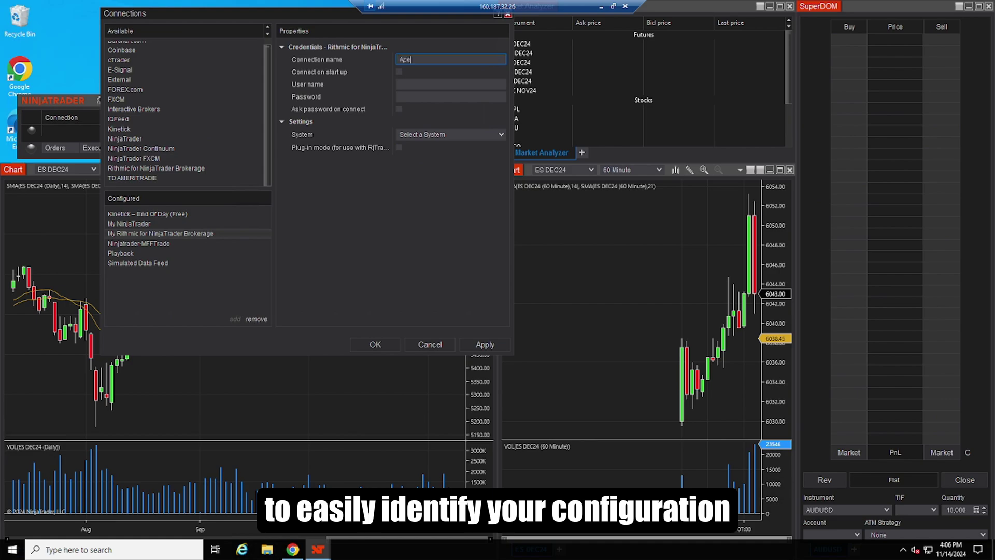
type("x-Rithmic")
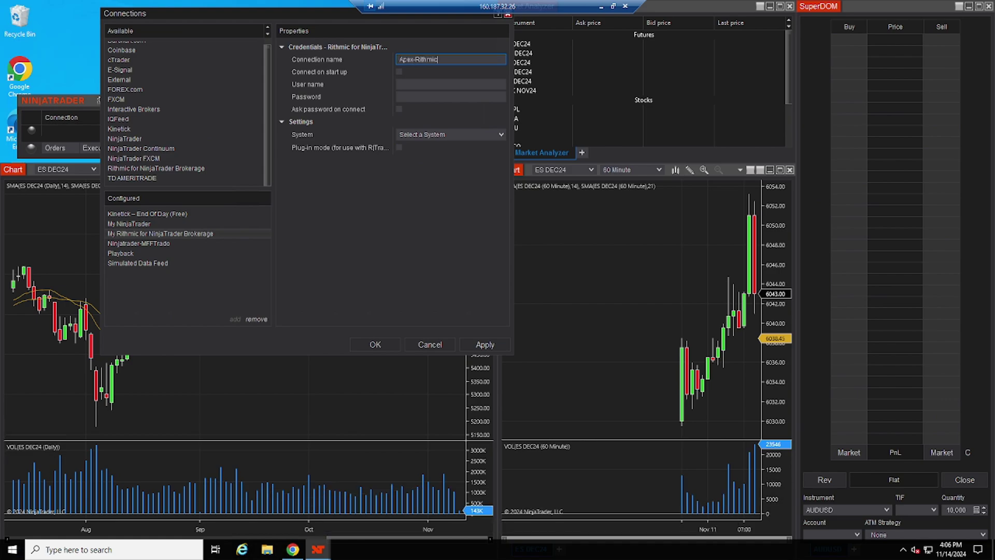
left_click(406, 84)
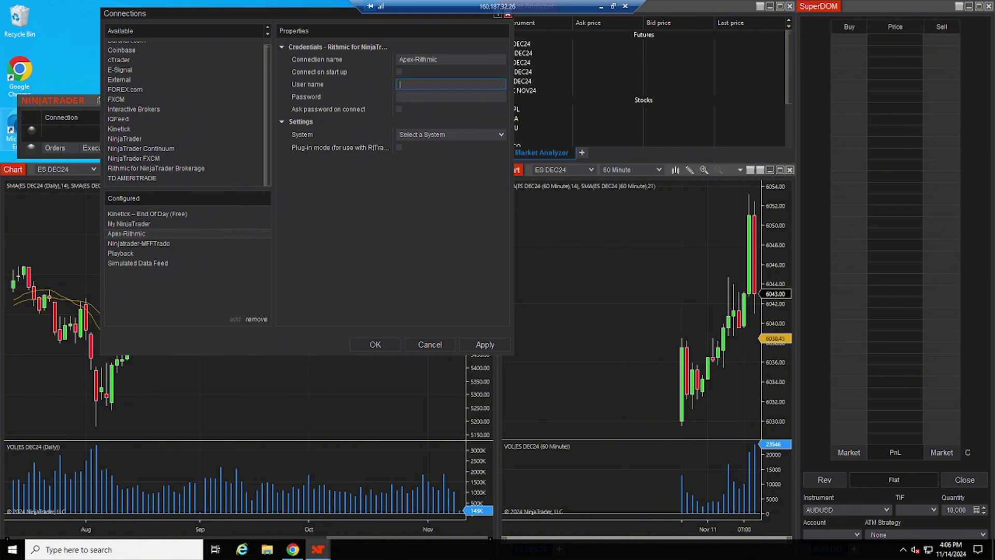
key("ctrl+v")
left_click(419, 96)
key("ctrl+v")
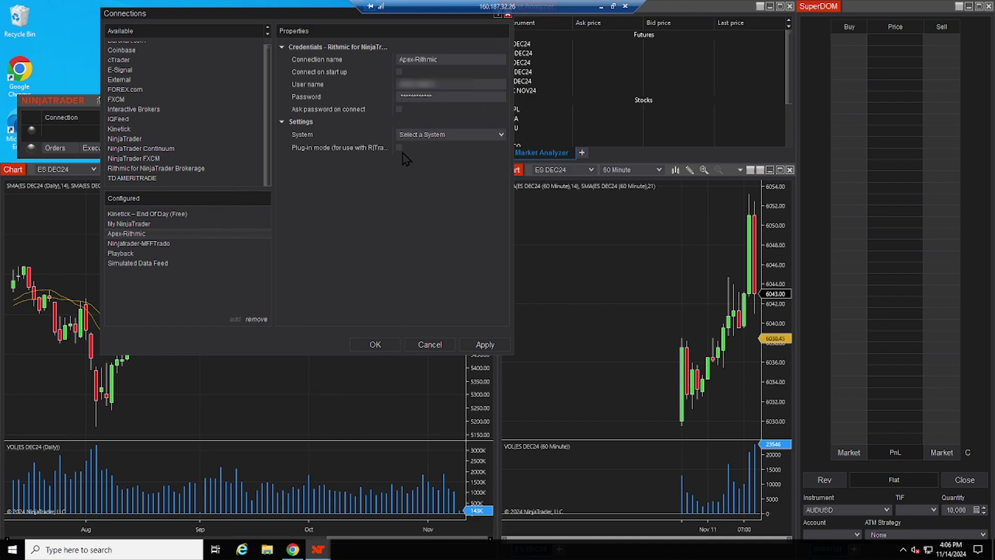
Step: Set the connection's System to Apex, apply it, and acknowledge the brokerage disclaimer
left_click(437, 136)
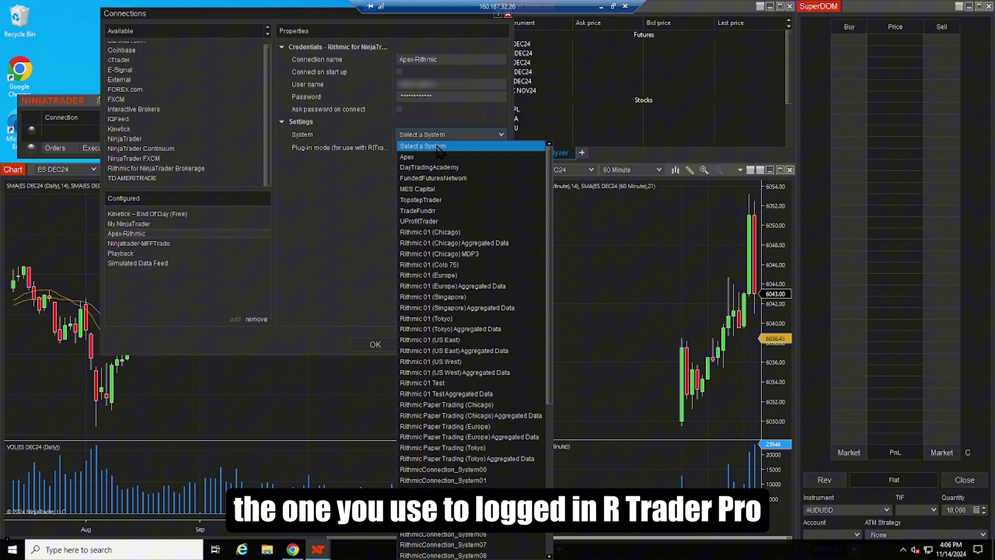
left_click(435, 157)
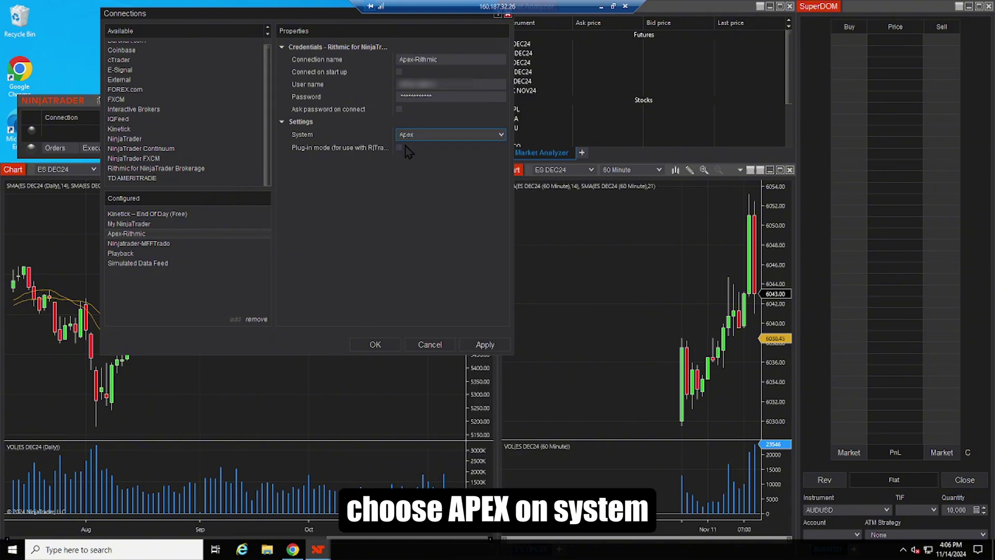
left_click(483, 351)
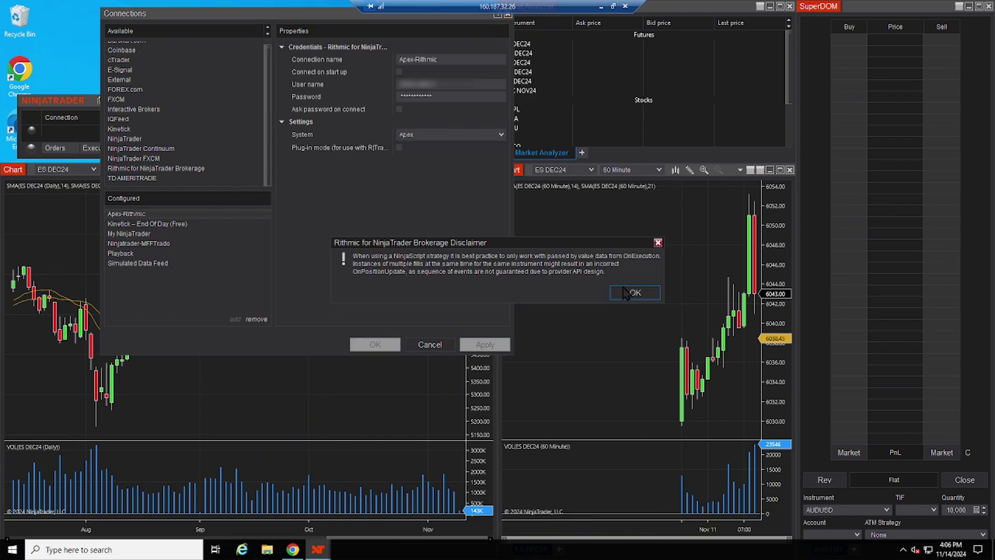
left_click(624, 293)
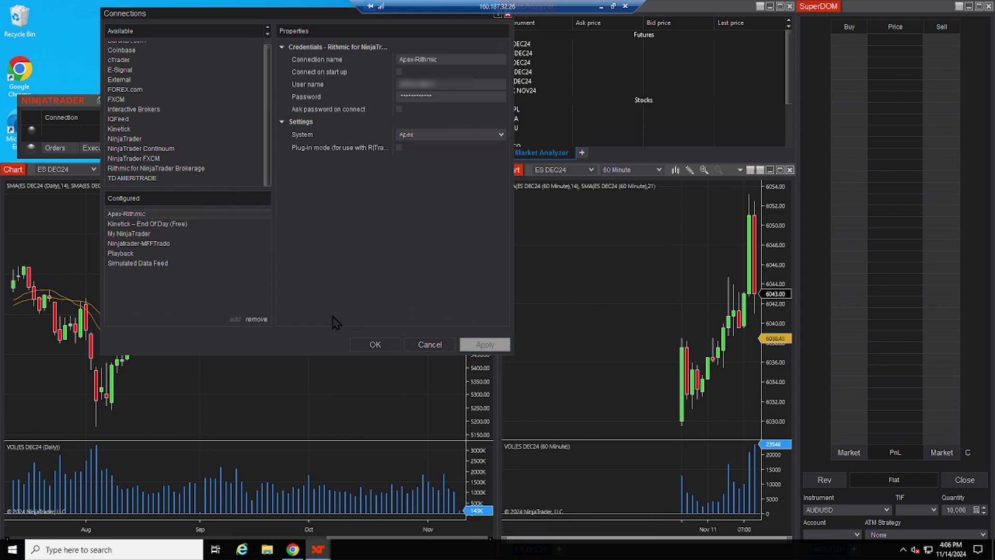
Step: Connect NinjaTrader to Apex-Rithmic and reshape the Control Center wider and shorter
left_click(386, 345)
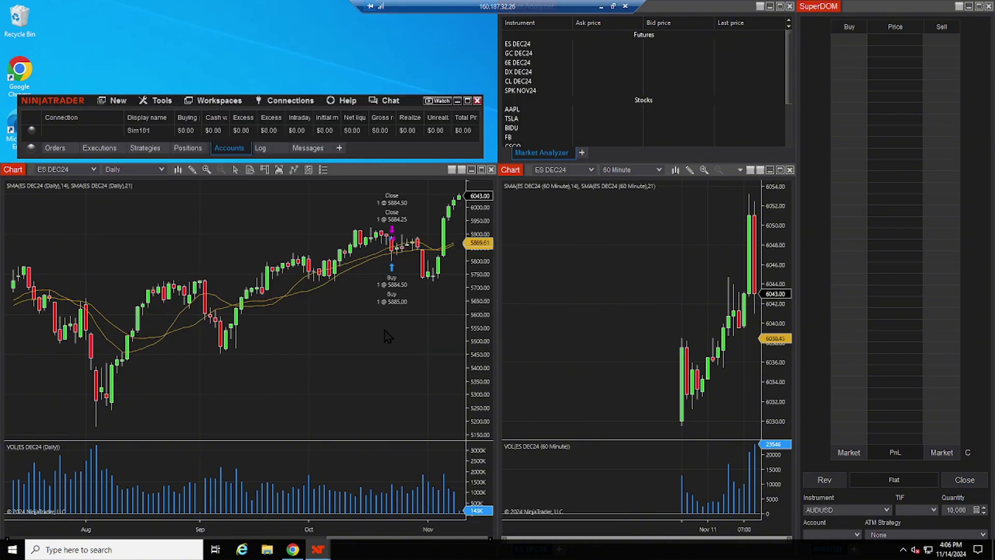
left_click(306, 106)
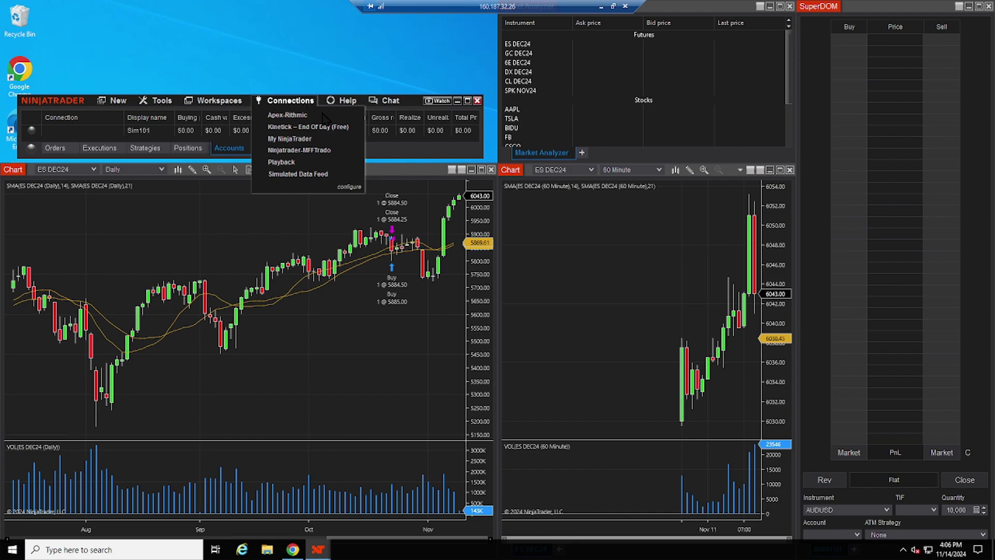
left_click(315, 117)
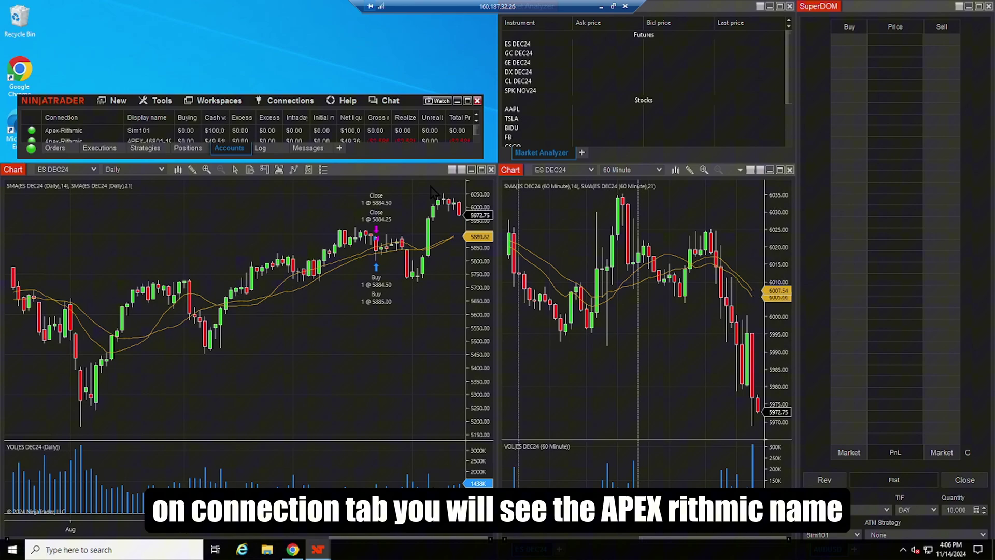
left_click_drag(480, 152, 502, 151)
Step: Show Chart Trader on the left chart and switch it to NQ DEC24, 1 Minute
left_click(265, 169)
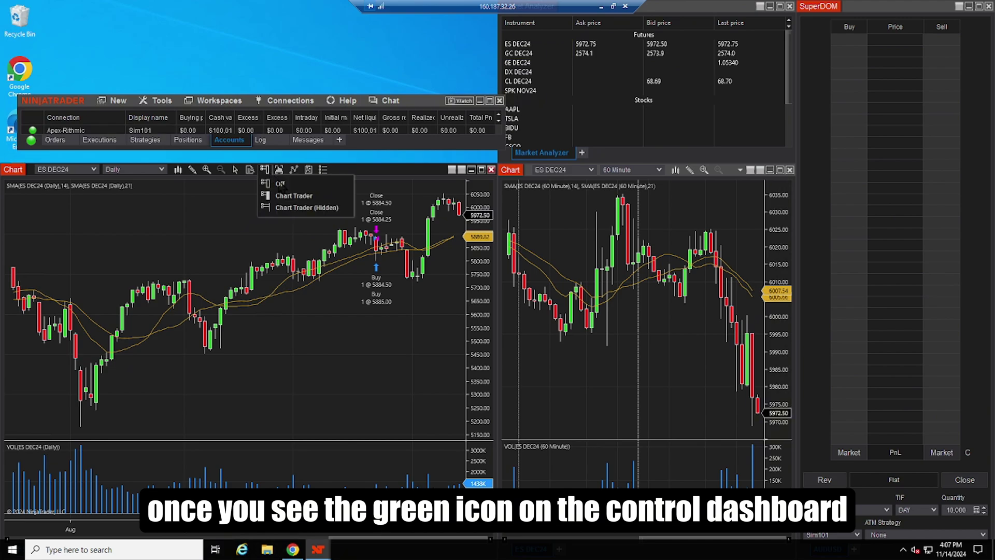
left_click(282, 198)
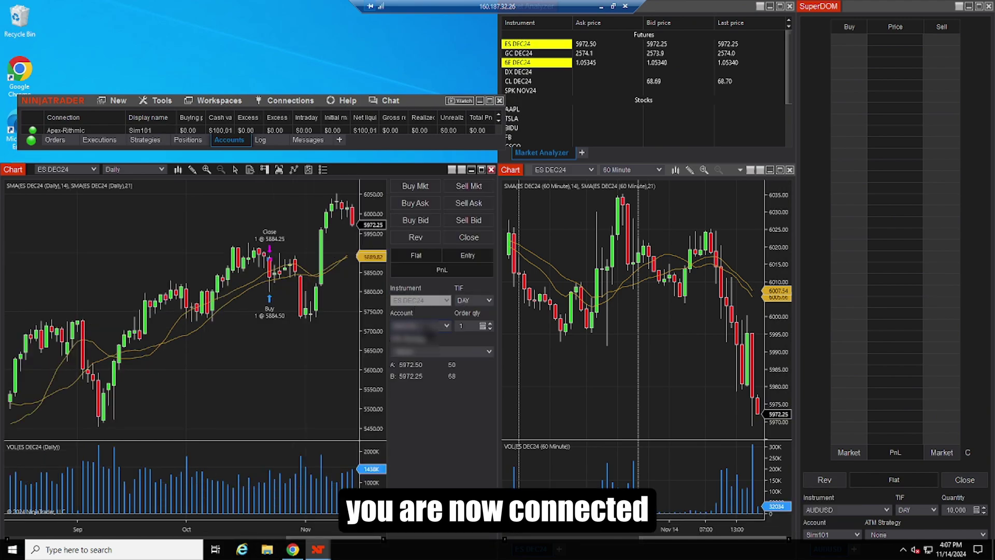
left_click(428, 326)
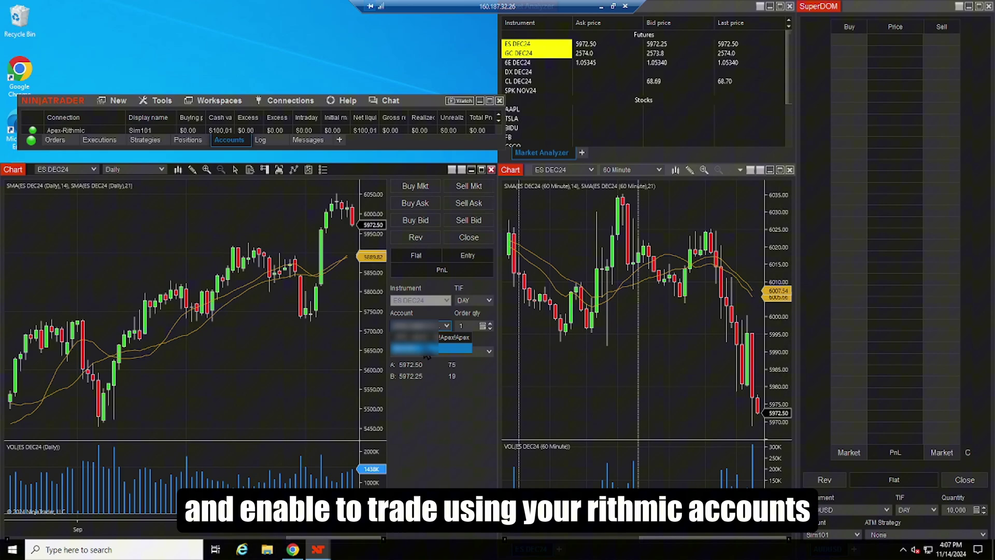
scroll(319, 352, "right", 3)
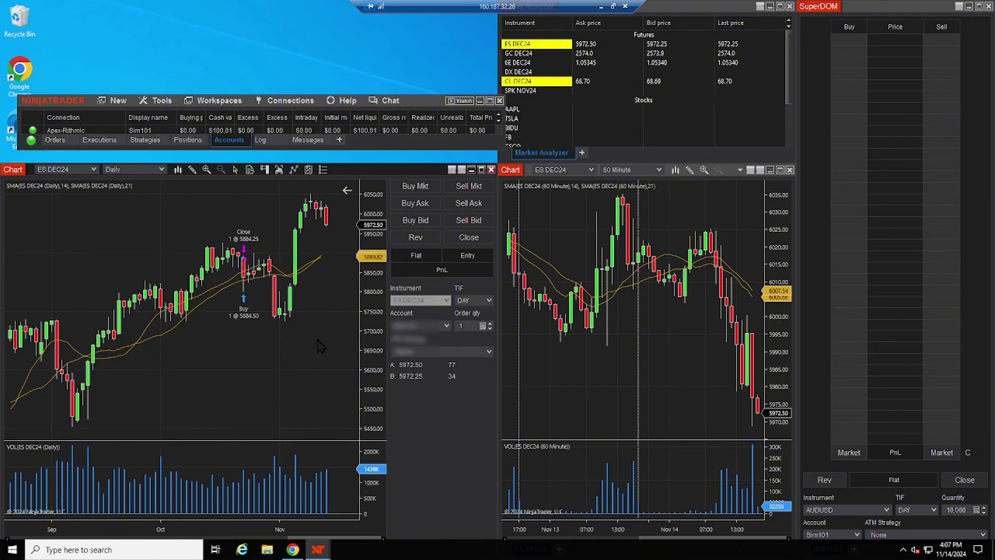
left_click(94, 171)
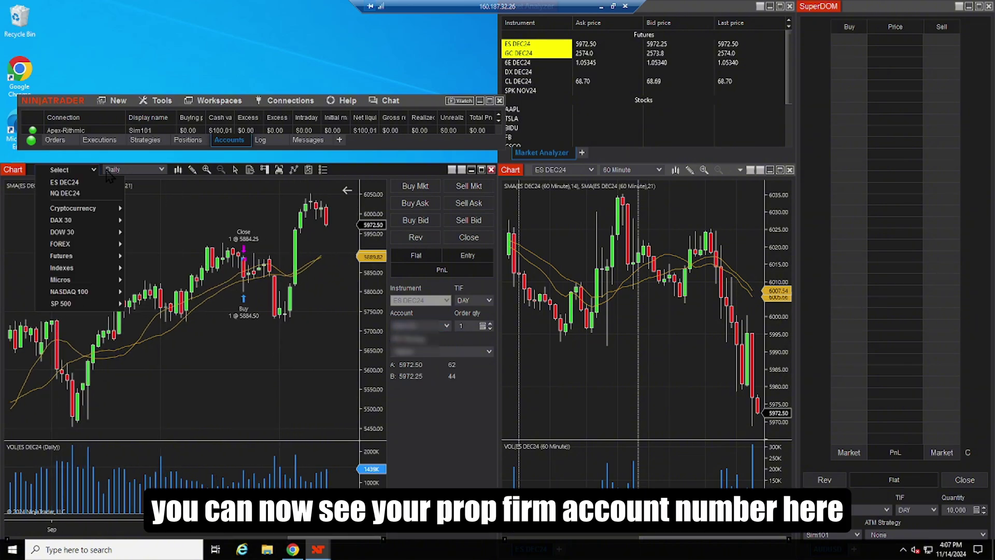
left_click(83, 194)
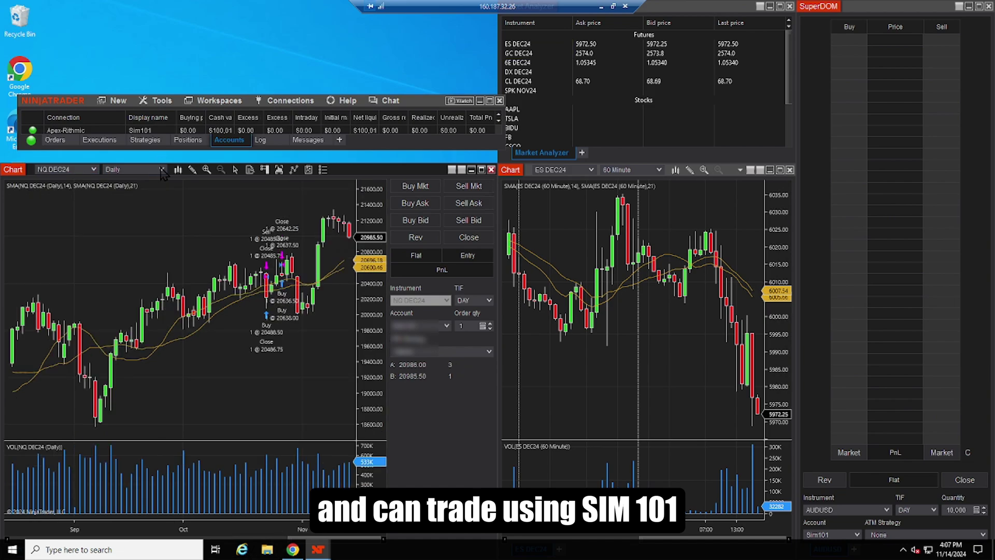
left_click(162, 170)
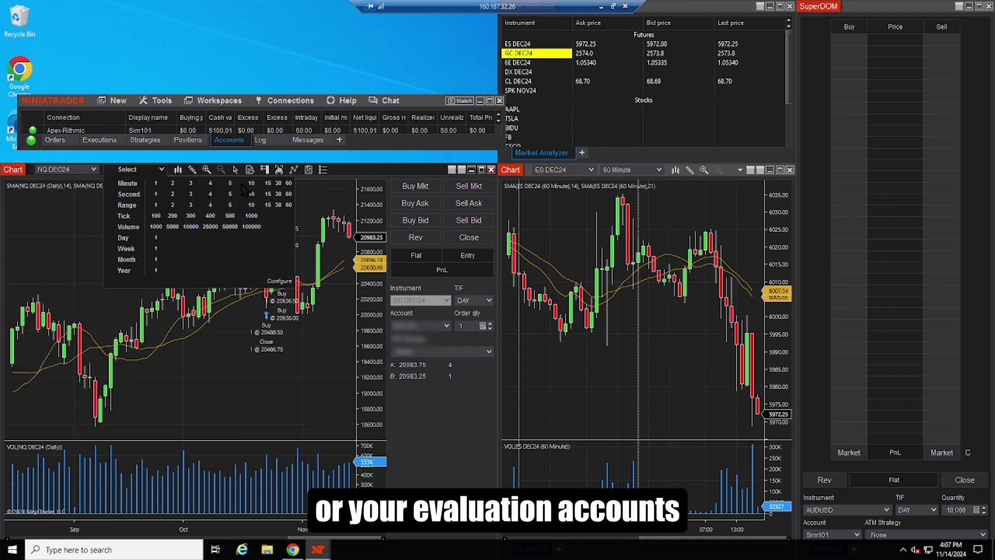
left_click(155, 183)
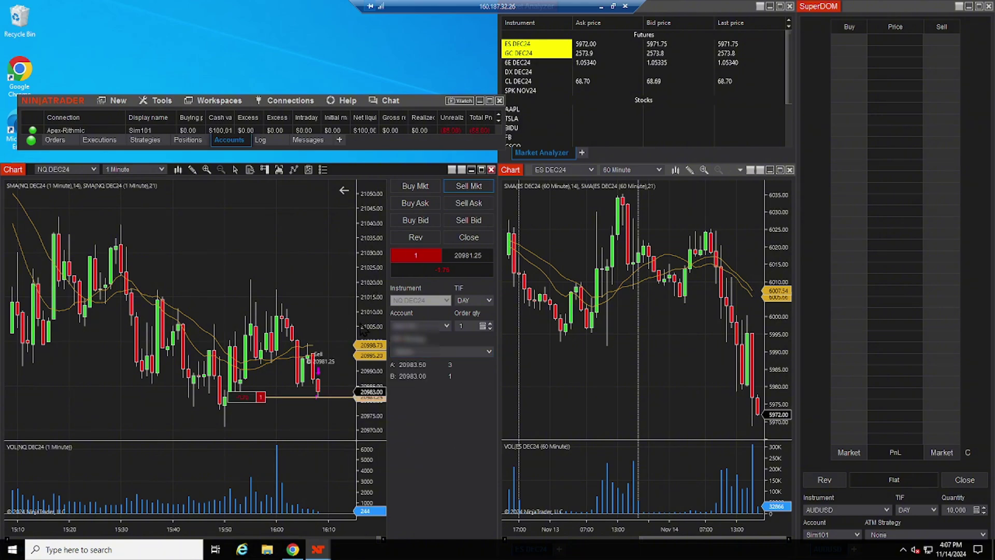
Step: Place a test buy limit at 20960.50 and a buy stop market at 21000.50
right_click(186, 410)
left_click(212, 166)
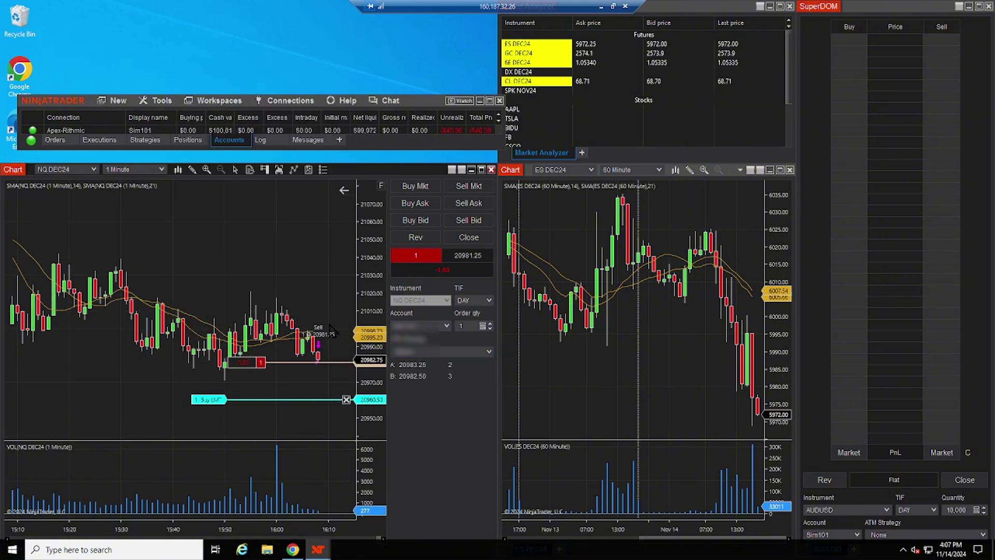
right_click(330, 328)
left_click(357, 82)
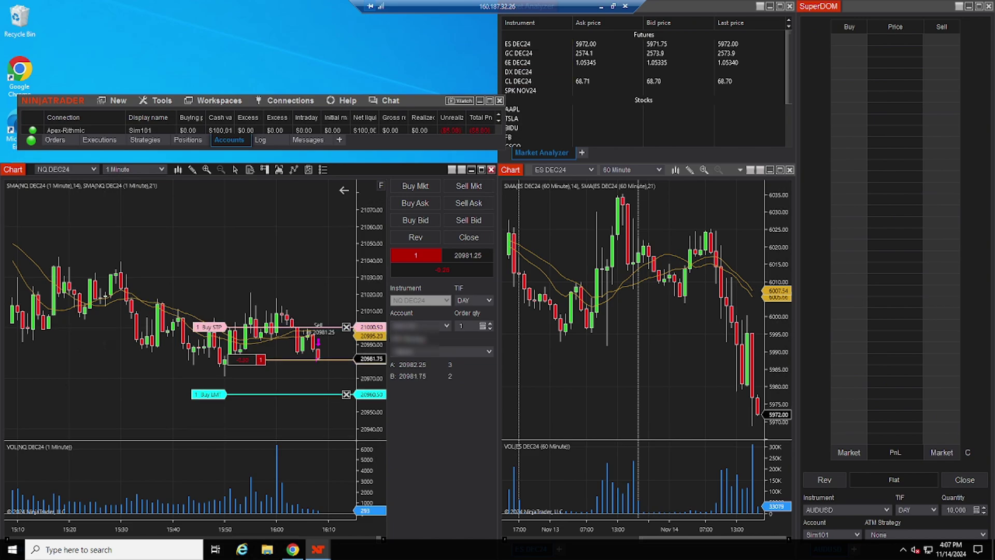